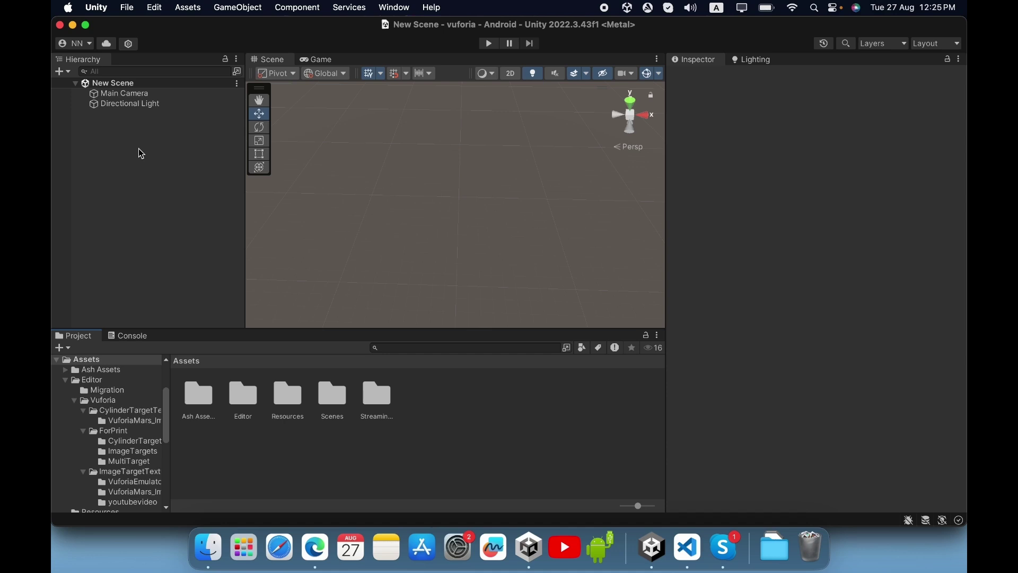
- Delete the Main Camera from the scene and add a Vuforia Engine AR Camera in its place
{"action": "left_click", "coordinate": [117, 96]}
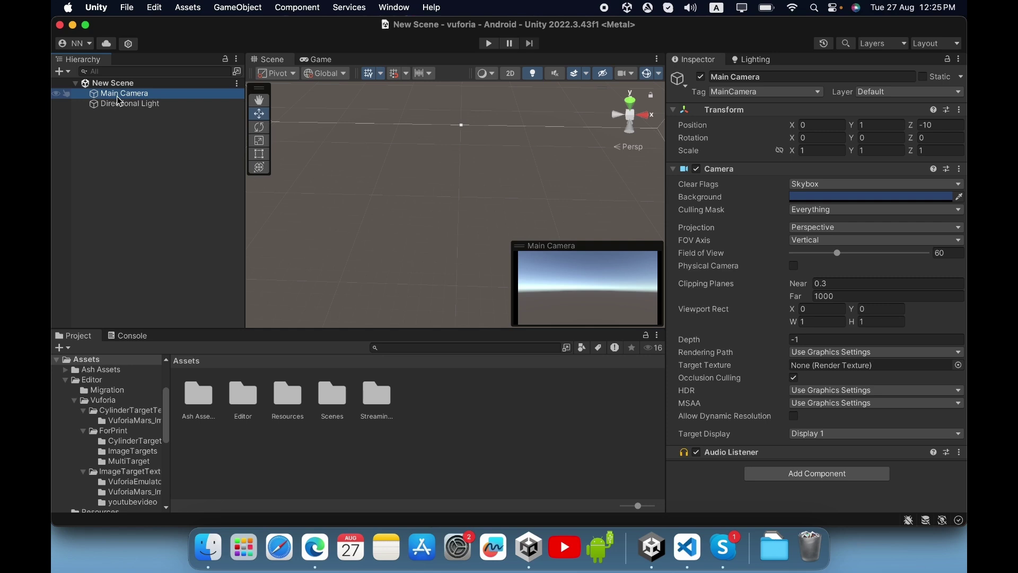
{"action": "key", "text": "super+BackSpace"}
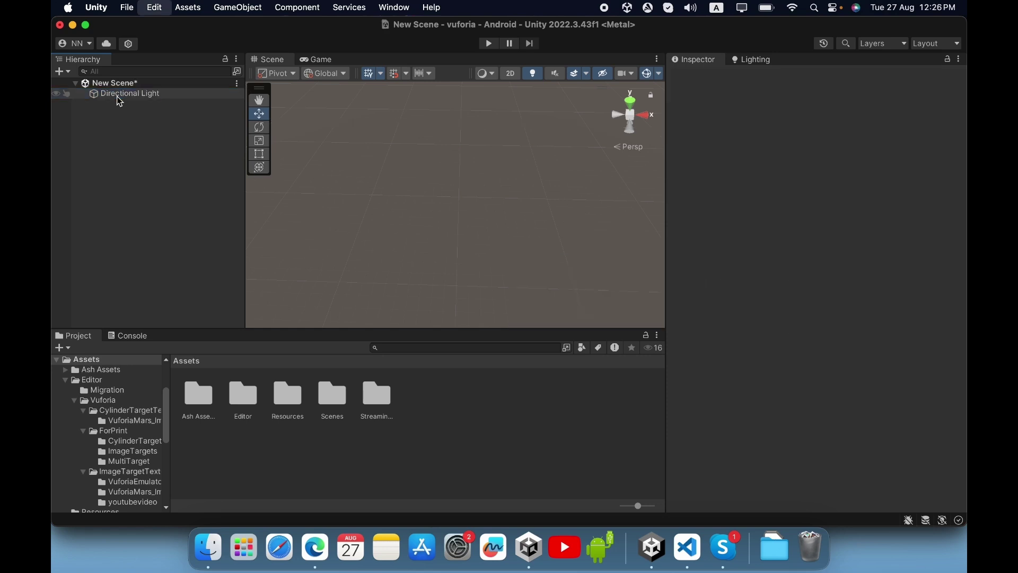
{"action": "right_click", "coordinate": [93, 115]}
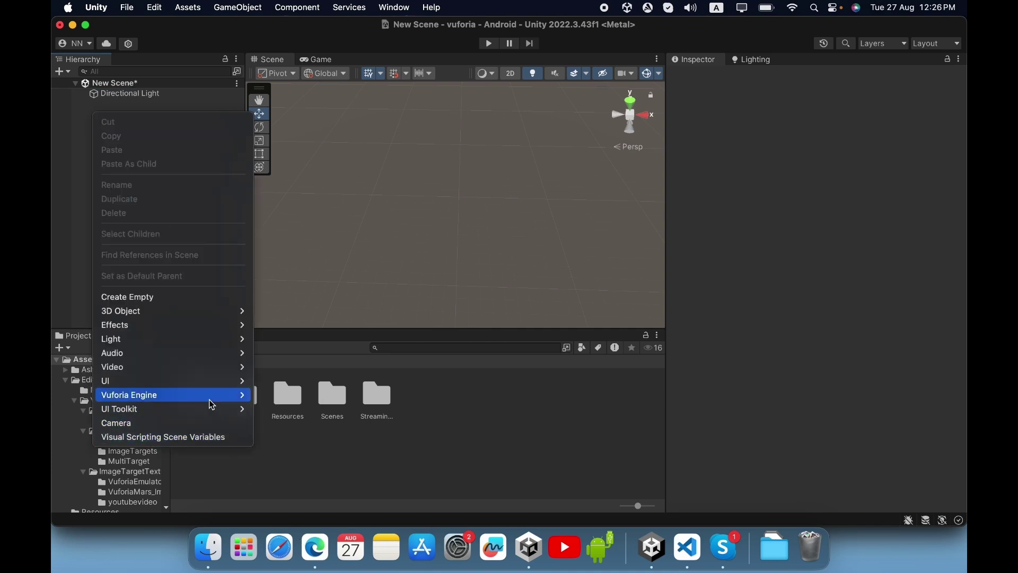
{"action": "mouse_move", "coordinate": [212, 406]}
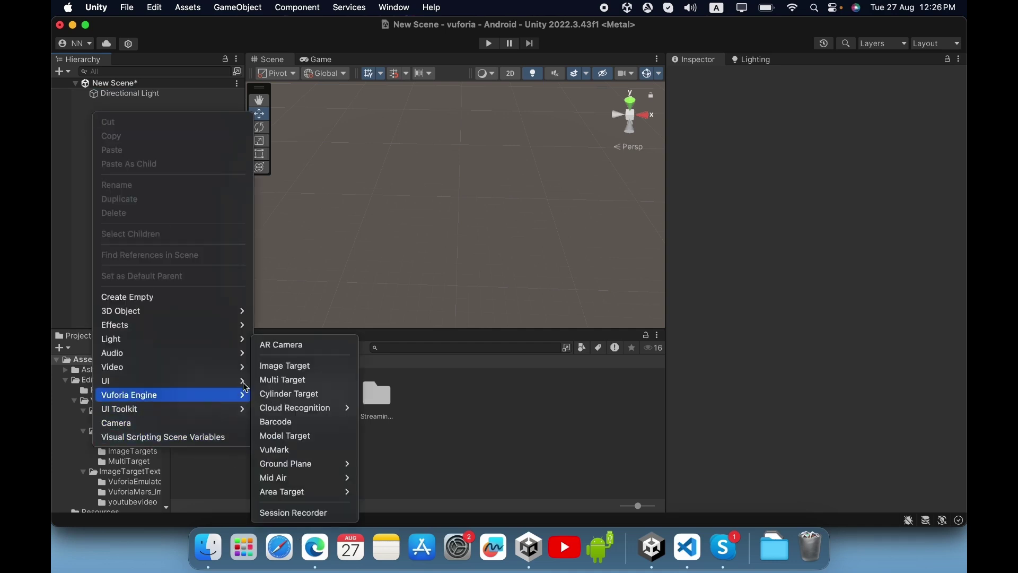
{"action": "left_click", "coordinate": [279, 345]}
{"action": "left_click", "coordinate": [131, 174]}
- Open the Vuforia Engine configuration from the ARCamera and examine the App License Key entry
{"action": "left_click", "coordinate": [118, 105]}
{"action": "scroll", "coordinate": [811, 318], "scroll_direction": "down", "scroll_amount": 3}
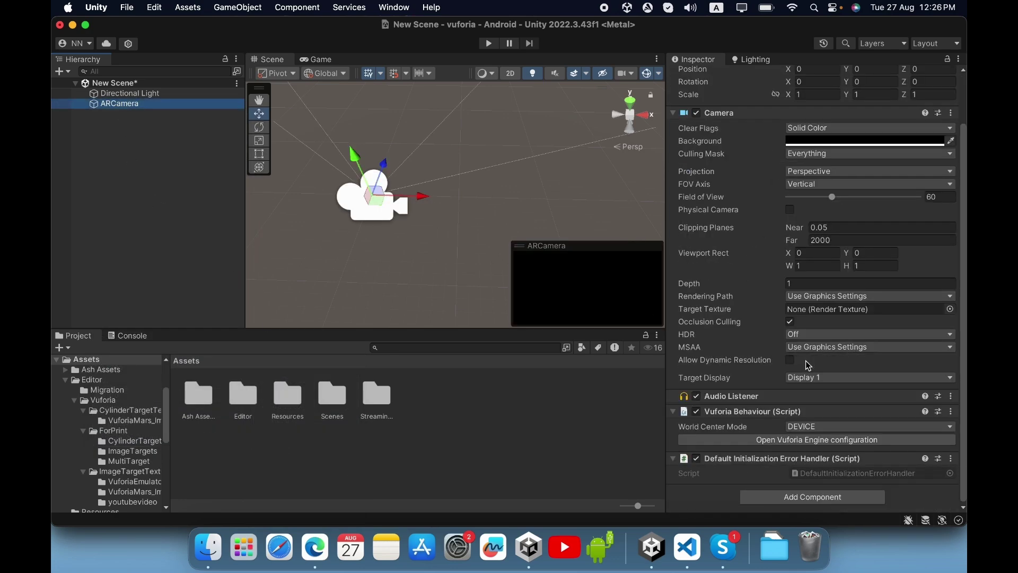
{"action": "left_click", "coordinate": [778, 441]}
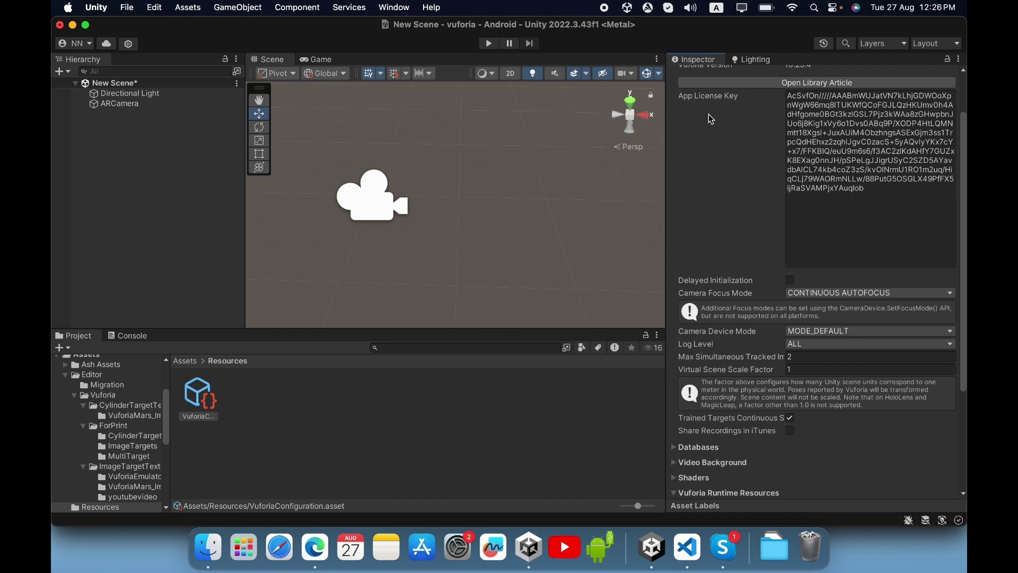
{"action": "left_click", "coordinate": [200, 219]}
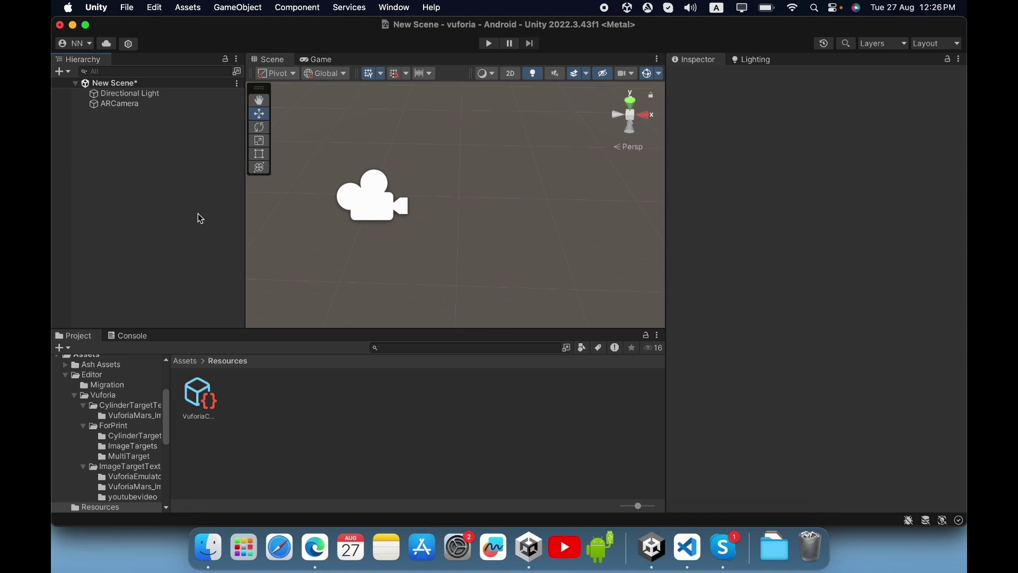
{"action": "left_click", "coordinate": [122, 105]}
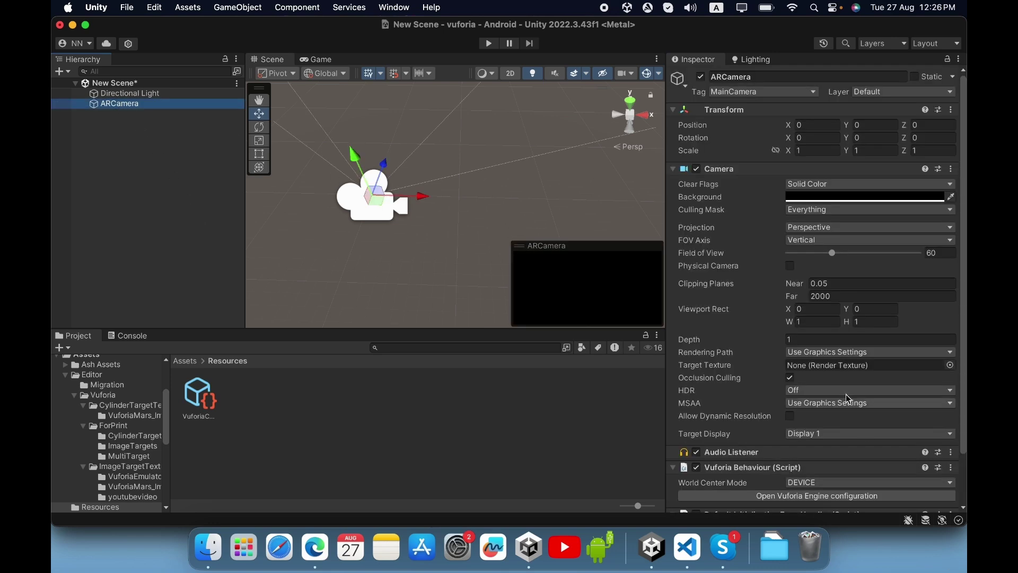
{"action": "scroll", "coordinate": [849, 399], "scroll_direction": "down", "scroll_amount": 3}
{"action": "left_click", "coordinate": [829, 439]}
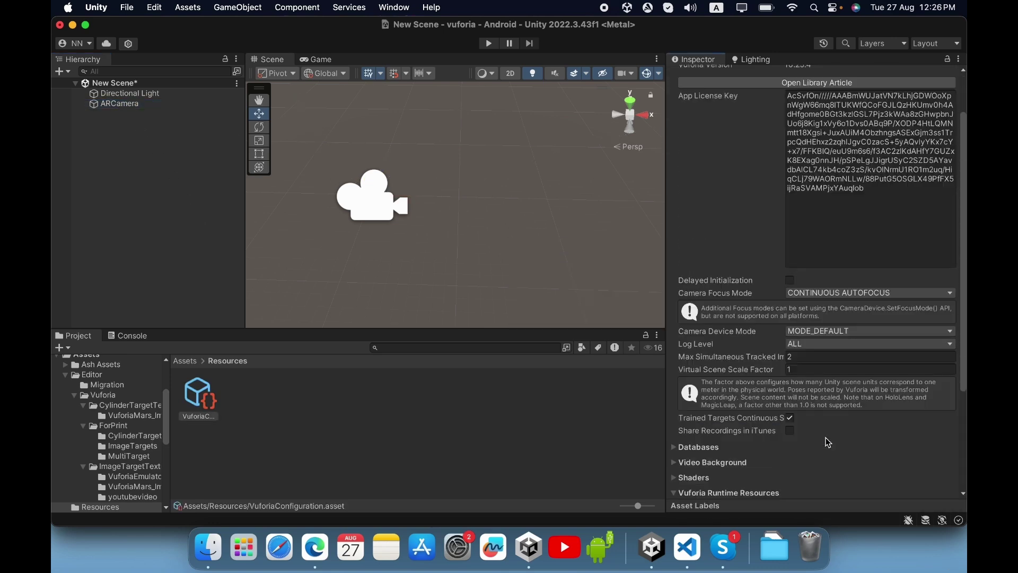
{"action": "left_click", "coordinate": [217, 197]}
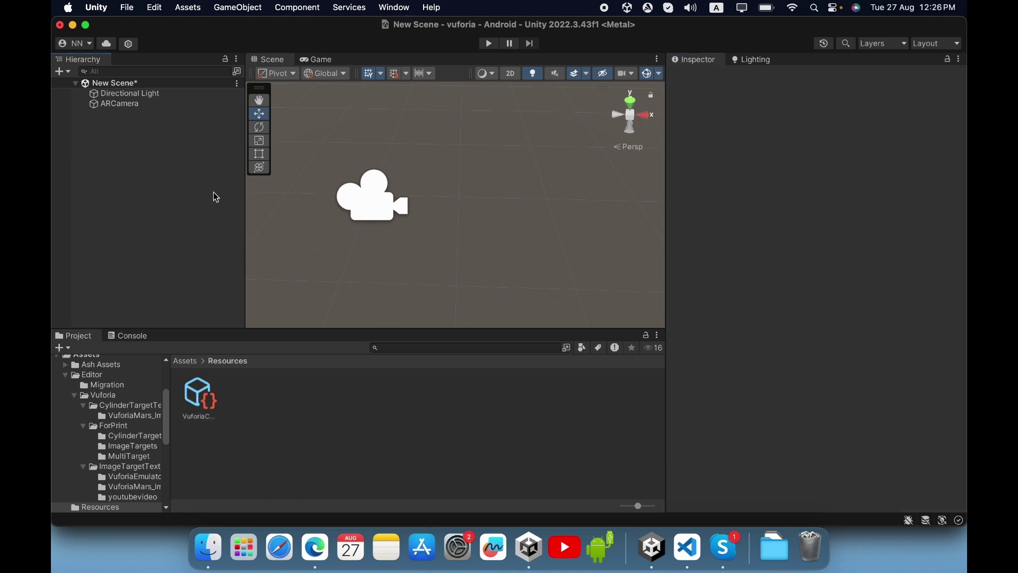
- Add a Vuforia Engine Multi Target to the scene and frame it in the Scene view
{"action": "right_click", "coordinate": [101, 129]}
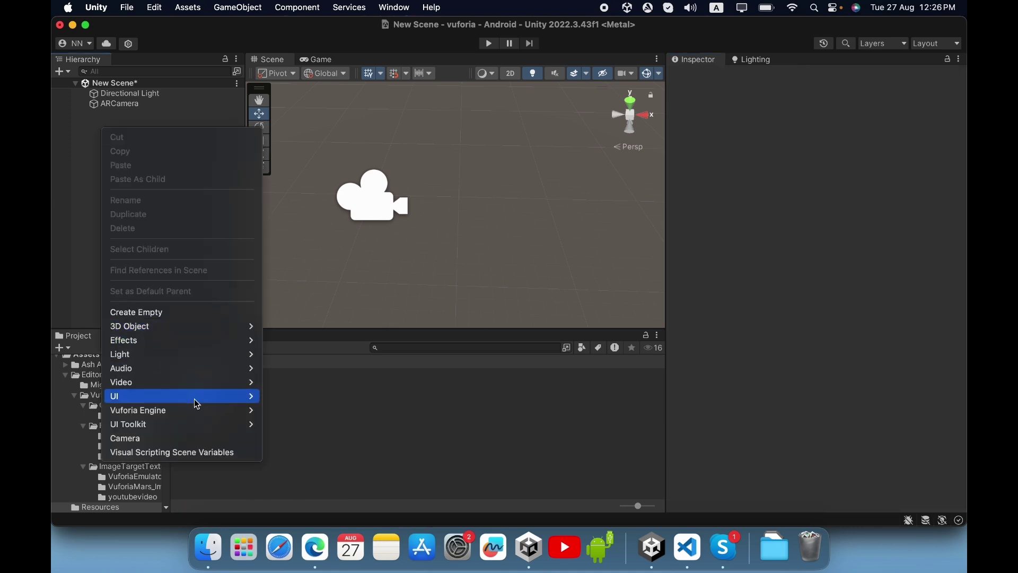
{"action": "mouse_move", "coordinate": [198, 415]}
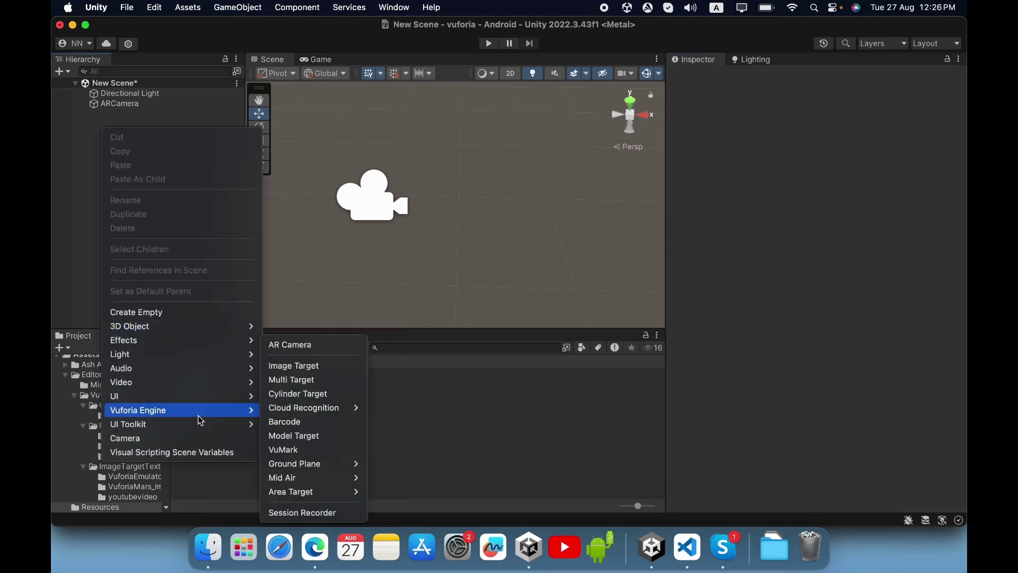
{"action": "left_click", "coordinate": [300, 379]}
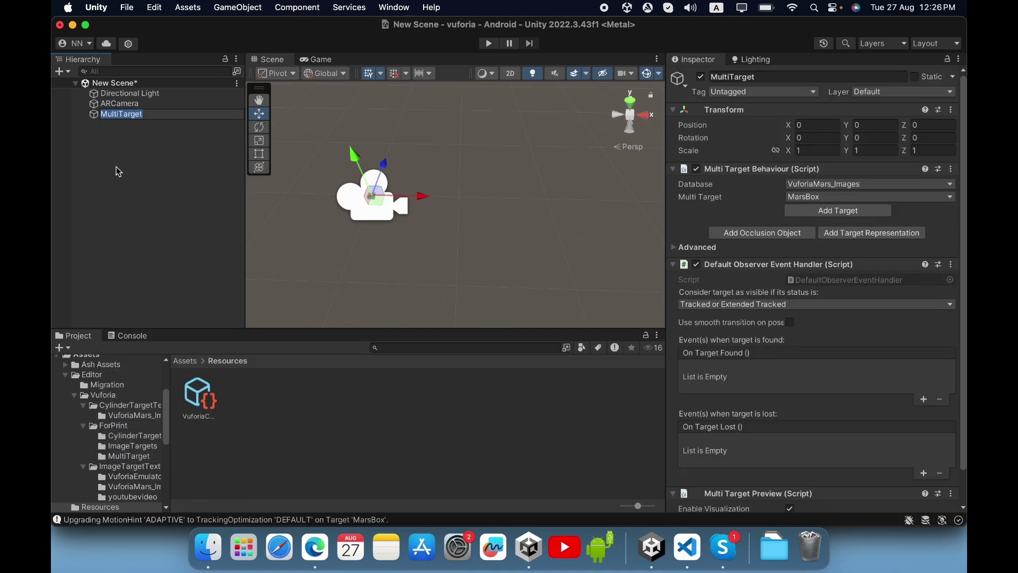
{"action": "left_click_drag", "start_coordinate": [465, 268], "coordinate": [631, 451], "text": "alt"}
{"action": "key", "text": "f"}
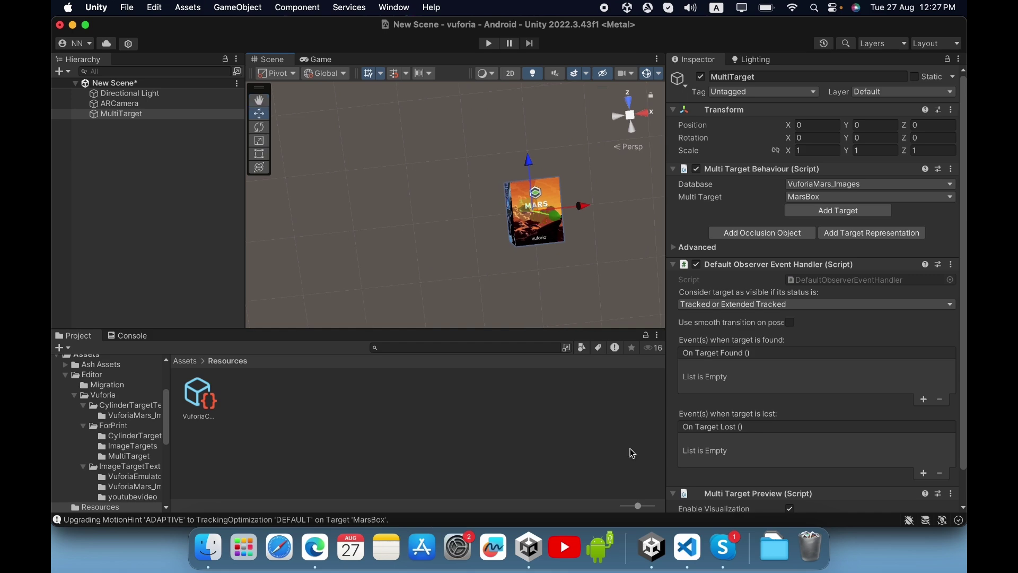
- Switch to Edge and generate a Device-type database named testmulti in the Vuforia Target Manager
{"action": "left_click", "coordinate": [315, 547]}
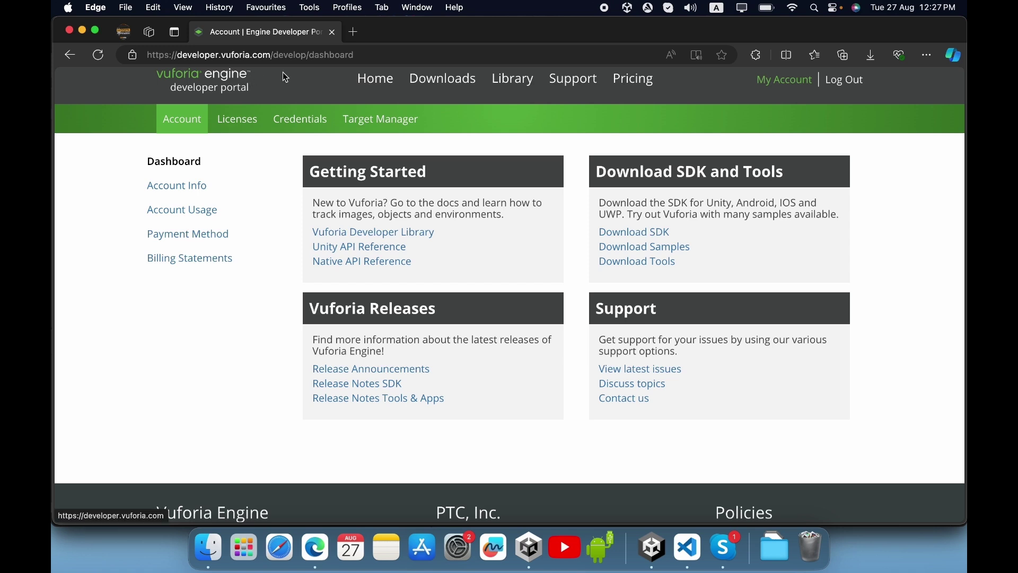
{"action": "left_click", "coordinate": [395, 130]}
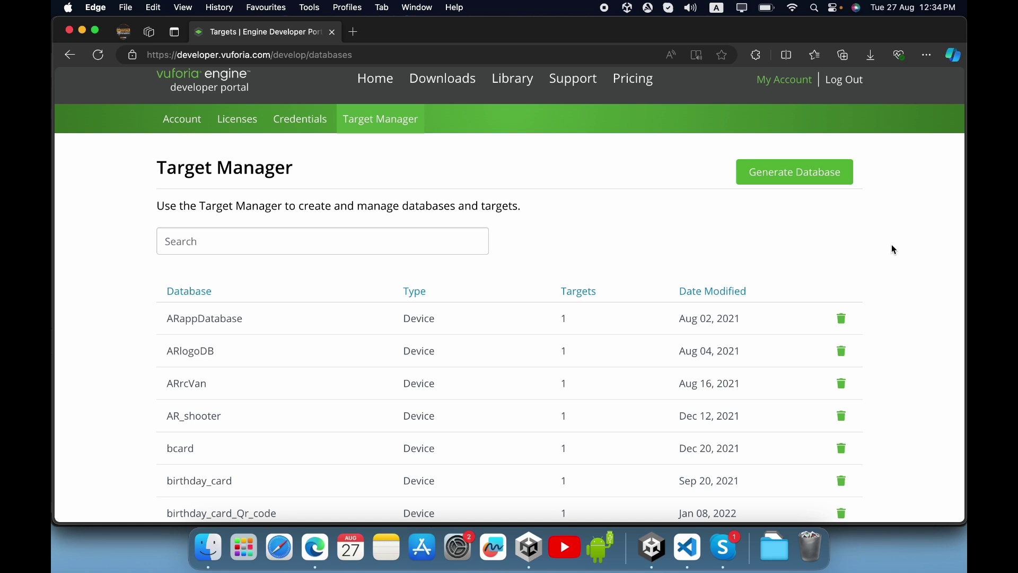
{"action": "left_click", "coordinate": [790, 183]}
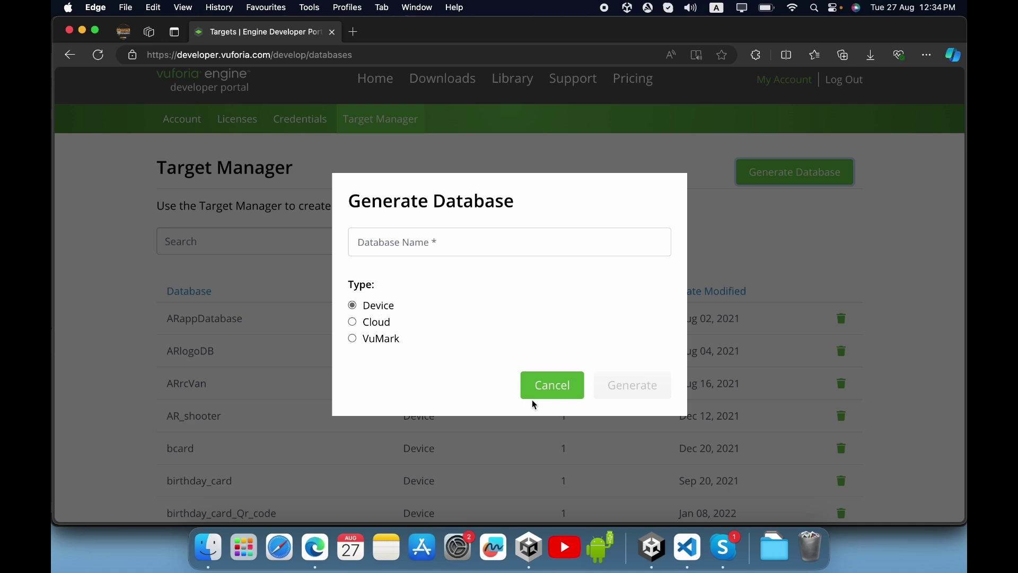
{"action": "left_click", "coordinate": [439, 250]}
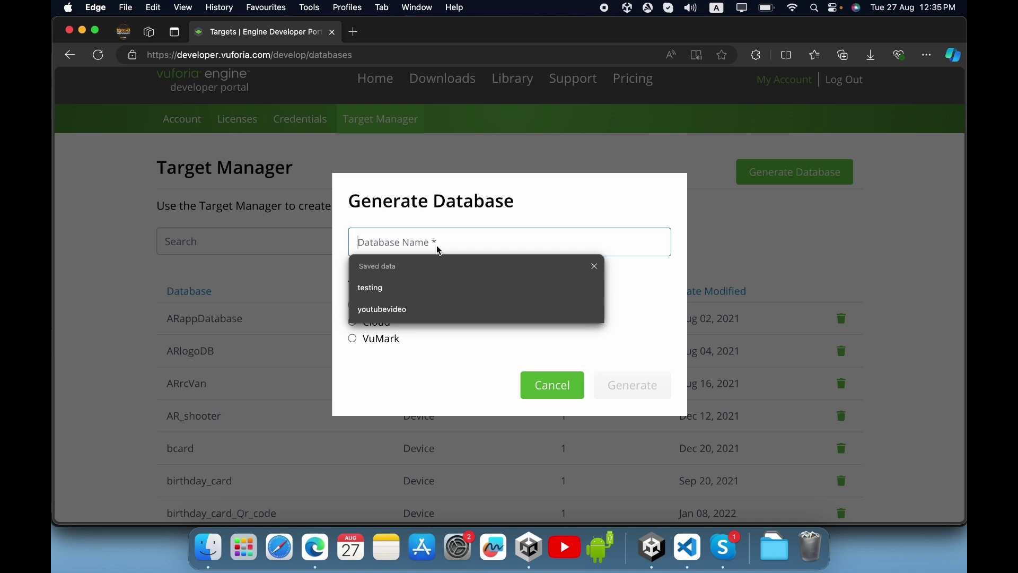
{"action": "type", "text": "tes"}
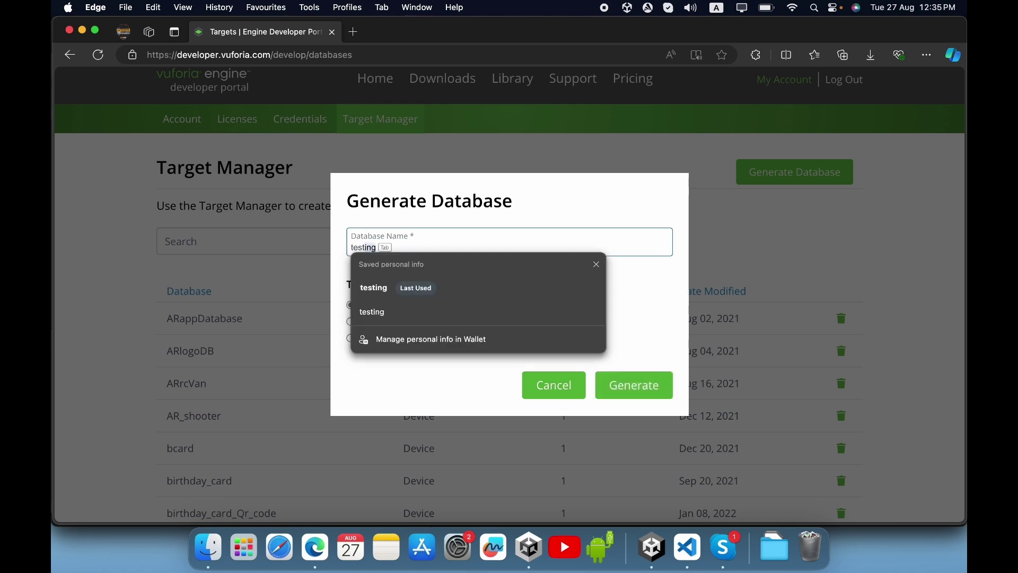
{"action": "type", "text": "tmulti"}
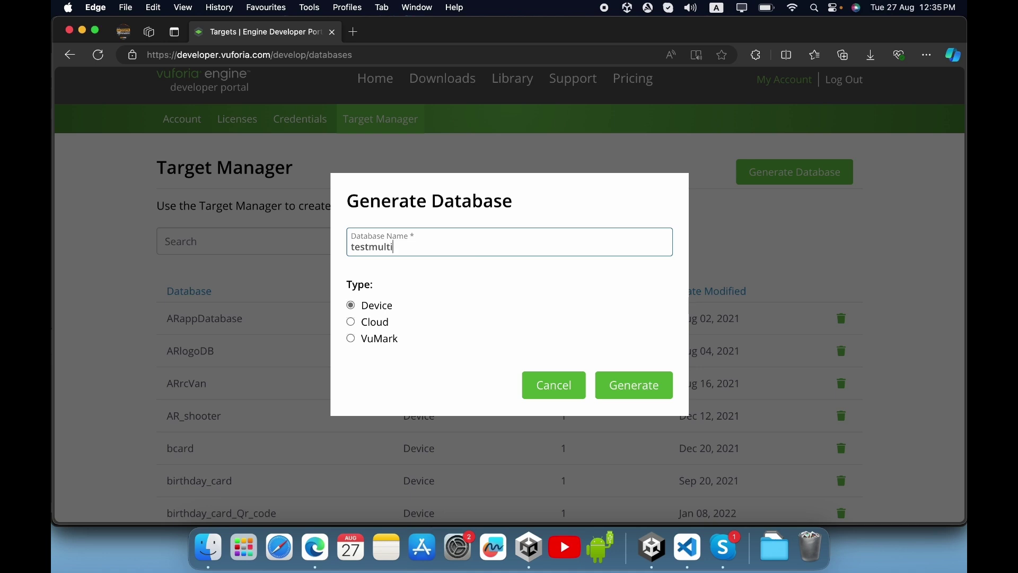
{"action": "left_click", "coordinate": [643, 399]}
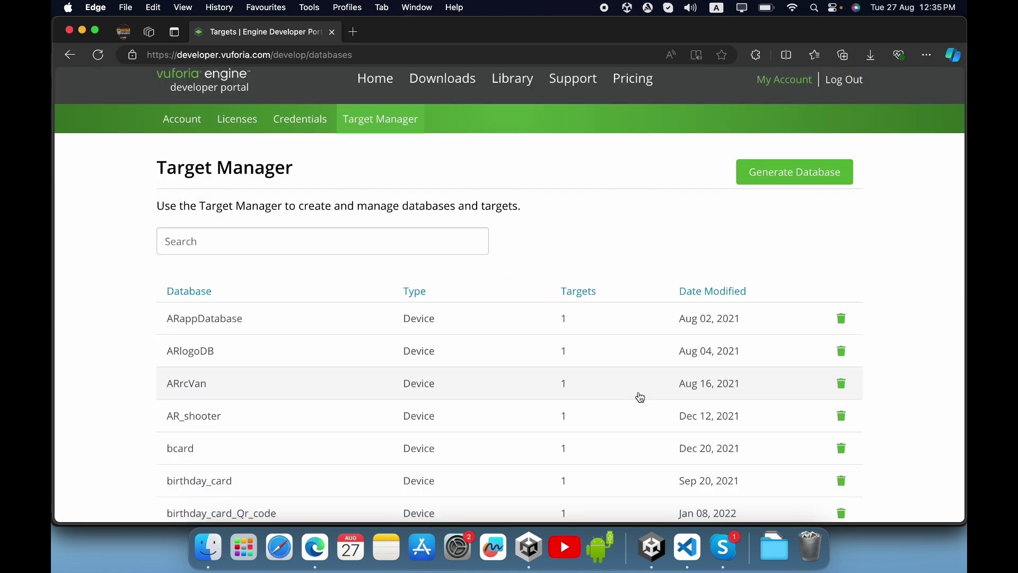
- Find the testmulti database in the Target Manager list and open its targets page
{"action": "scroll", "coordinate": [536, 414], "scroll_direction": "down", "scroll_amount": 10}
{"action": "scroll", "coordinate": [536, 414], "scroll_direction": "up", "scroll_amount": 3}
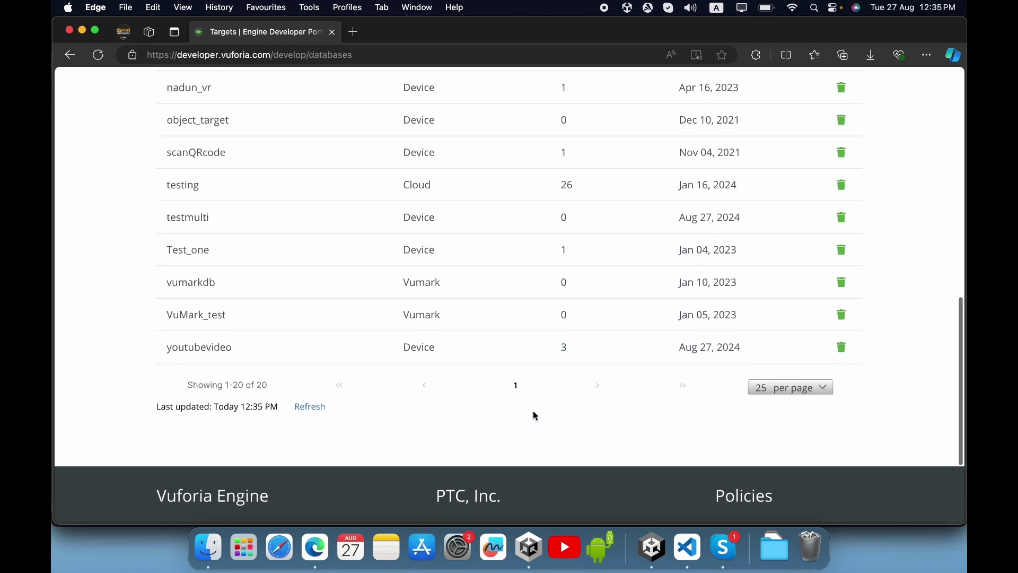
{"action": "scroll", "coordinate": [534, 414], "scroll_direction": "up", "scroll_amount": 3}
{"action": "left_click", "coordinate": [192, 372]}
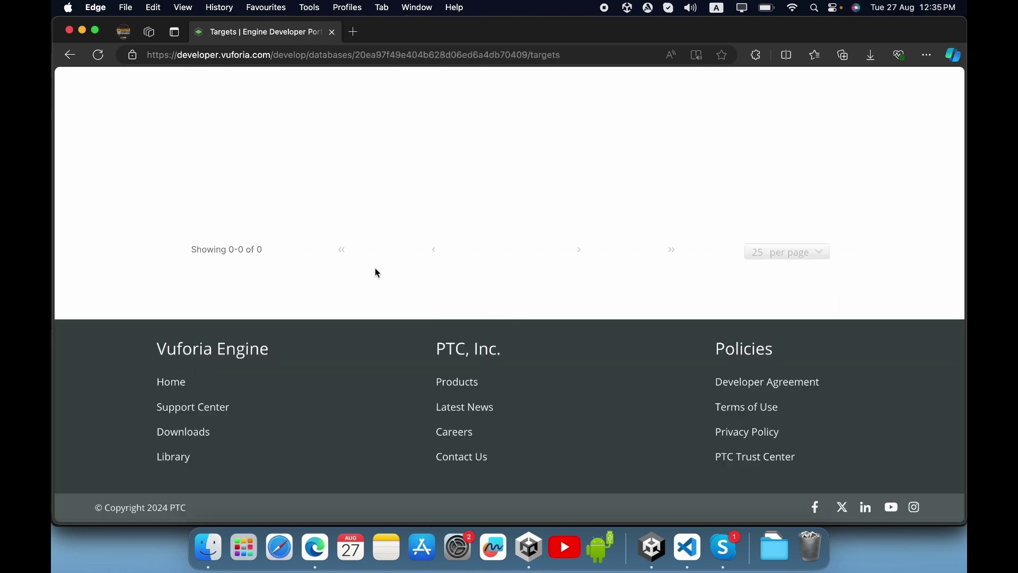
{"action": "scroll", "coordinate": [376, 272], "scroll_direction": "up", "scroll_amount": 2}
{"action": "scroll", "coordinate": [377, 273], "scroll_direction": "down", "scroll_amount": 1}
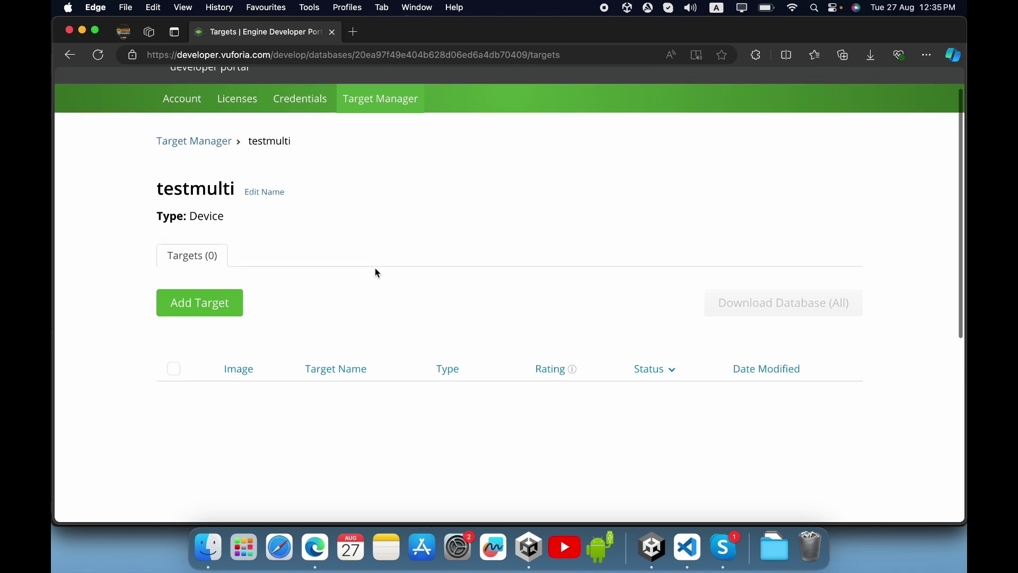
{"action": "scroll", "coordinate": [375, 270], "scroll_direction": "down", "scroll_amount": 2}
- Start a new target of type Multi and set its width, height and length to 1 each
{"action": "left_click", "coordinate": [212, 262]}
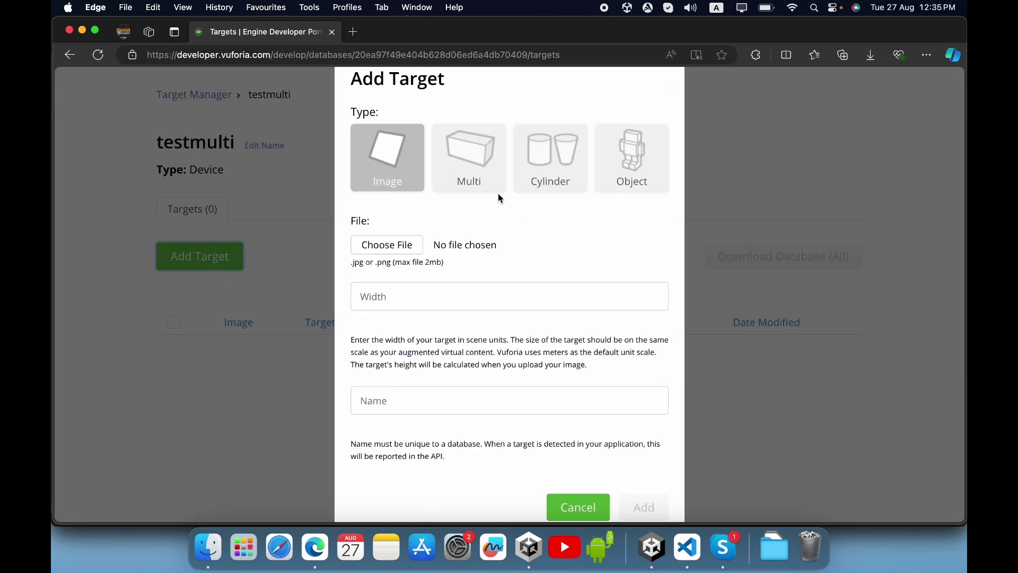
{"action": "left_click", "coordinate": [472, 158]}
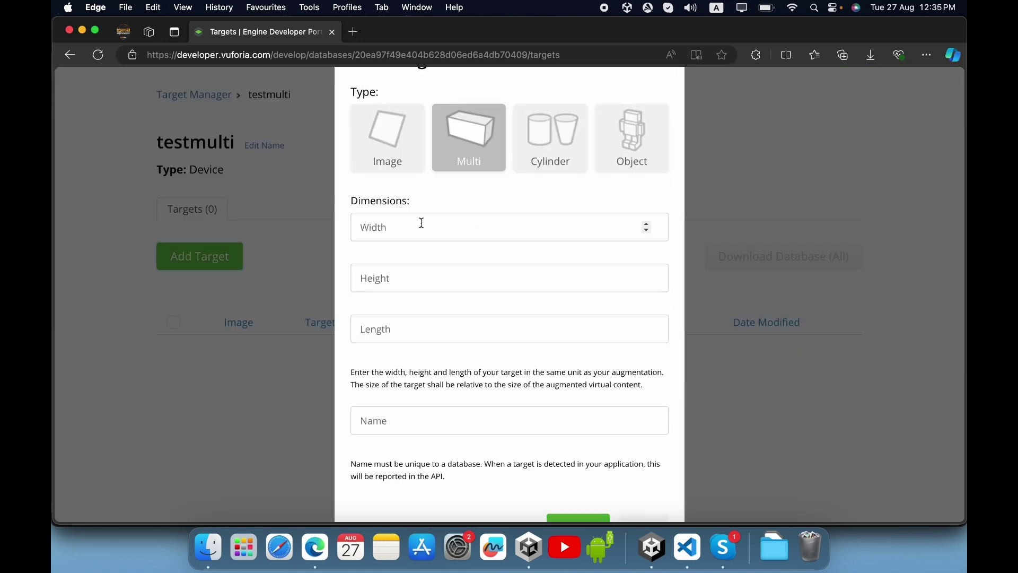
{"action": "scroll", "coordinate": [421, 223], "scroll_direction": "up", "scroll_amount": 2}
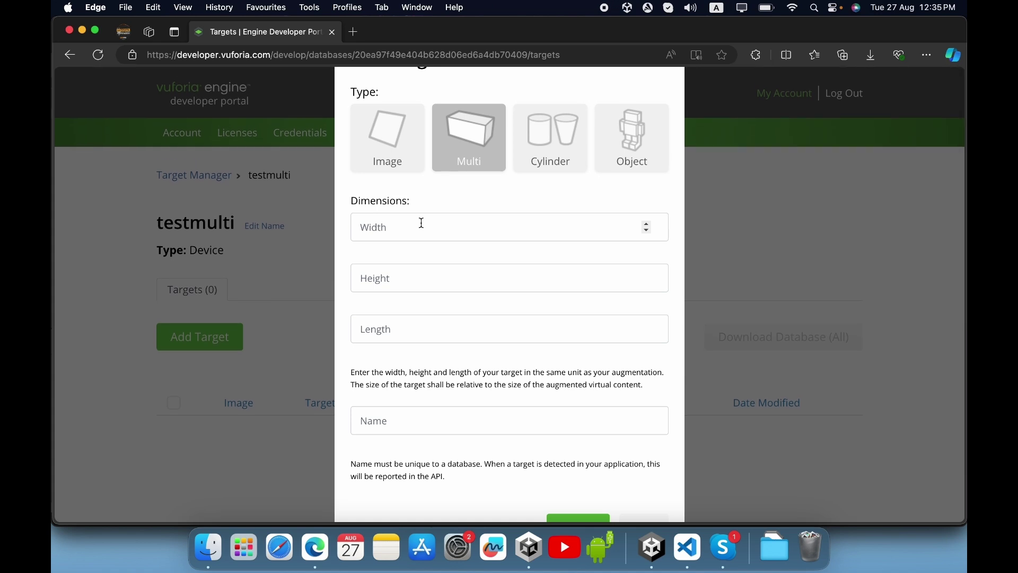
{"action": "scroll", "coordinate": [422, 223], "scroll_direction": "down", "scroll_amount": 1}
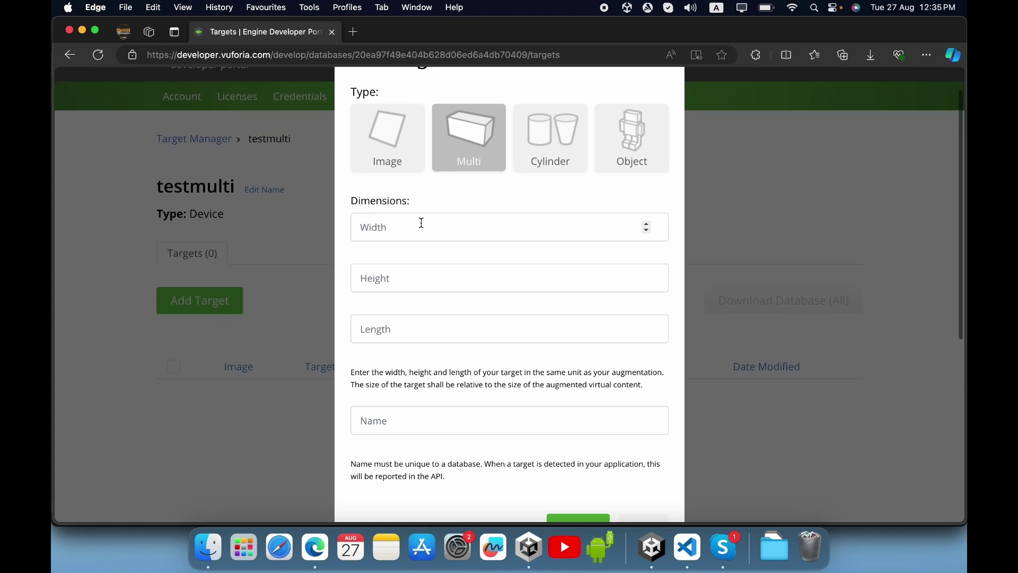
{"action": "left_click", "coordinate": [421, 223]}
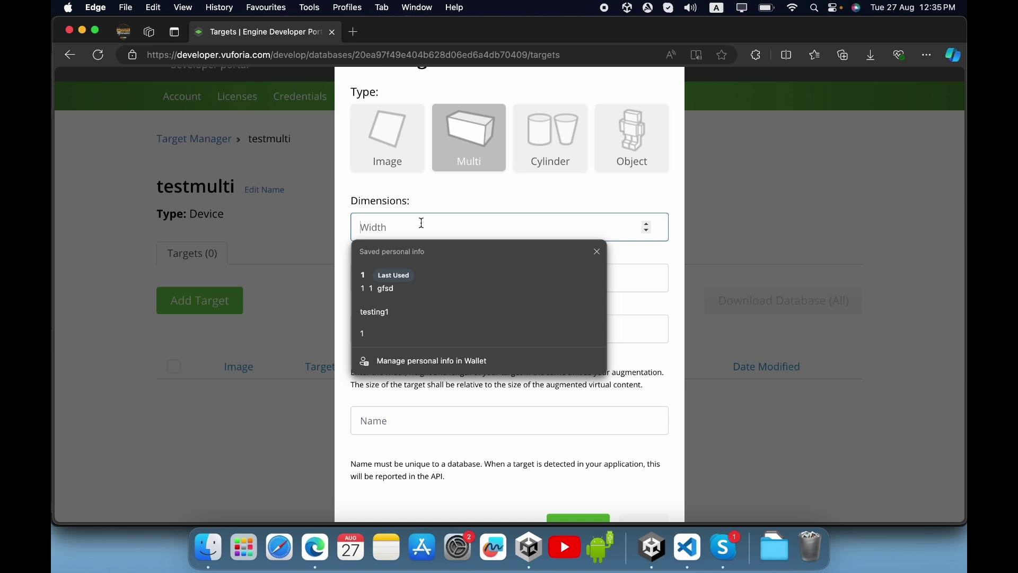
{"action": "type", "text": "1"}
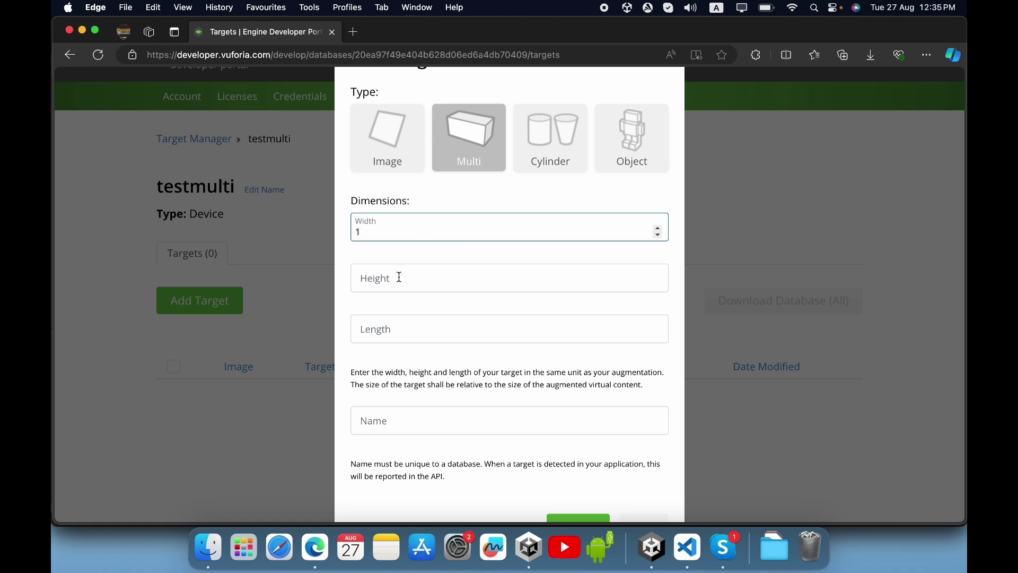
{"action": "left_click", "coordinate": [398, 280]}
{"action": "type", "text": "1"}
{"action": "left_click", "coordinate": [388, 323]}
{"action": "type", "text": "1"}
- Add the multi target to the database under the name simplebox and open its details page
{"action": "left_click", "coordinate": [369, 423]}
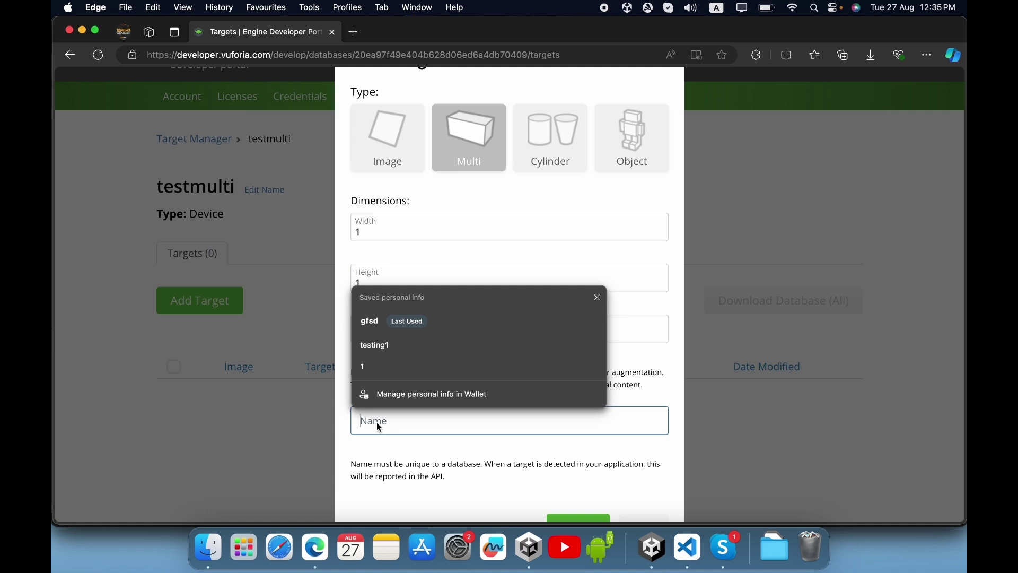
{"action": "type", "text": "simplebox"}
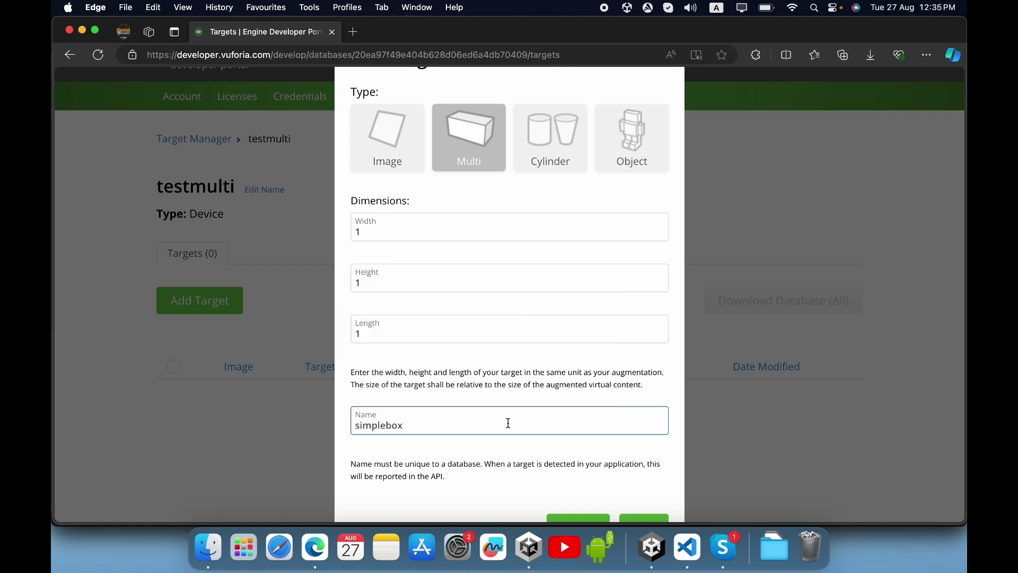
{"action": "scroll", "coordinate": [508, 422], "scroll_direction": "down", "scroll_amount": 5}
{"action": "left_click", "coordinate": [644, 518]}
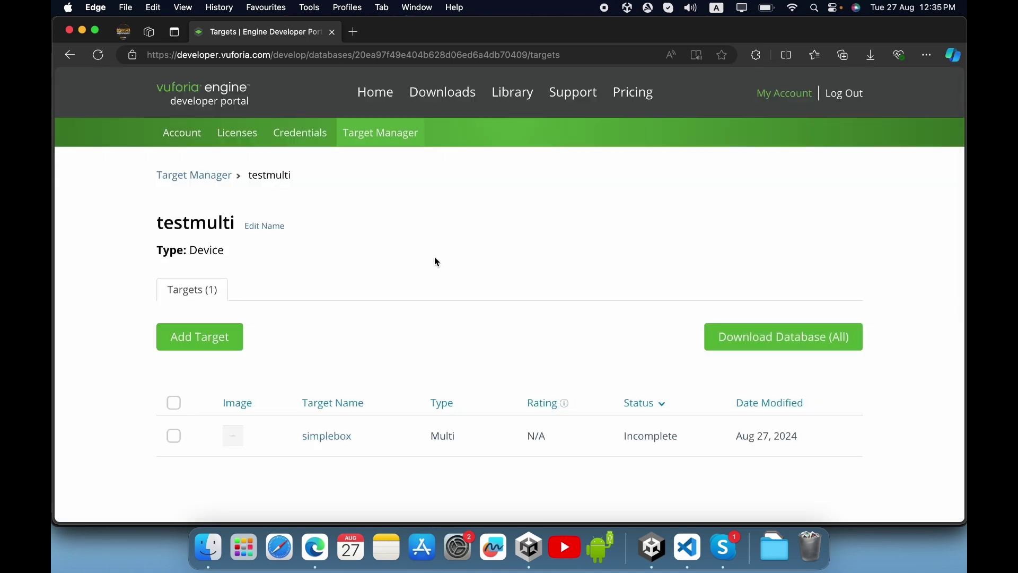
{"action": "scroll", "coordinate": [435, 262], "scroll_direction": "down", "scroll_amount": 4}
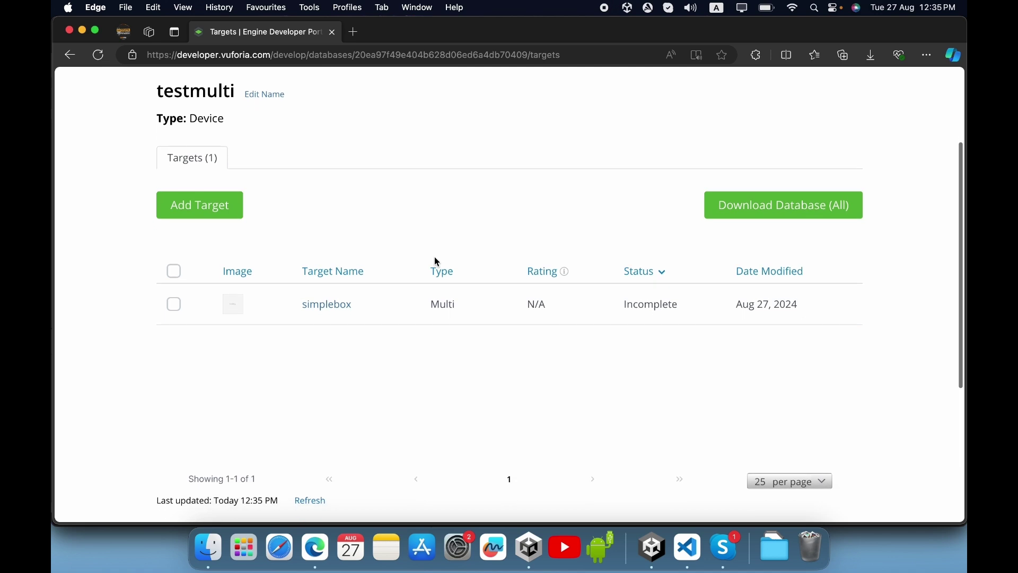
{"action": "left_click", "coordinate": [329, 307]}
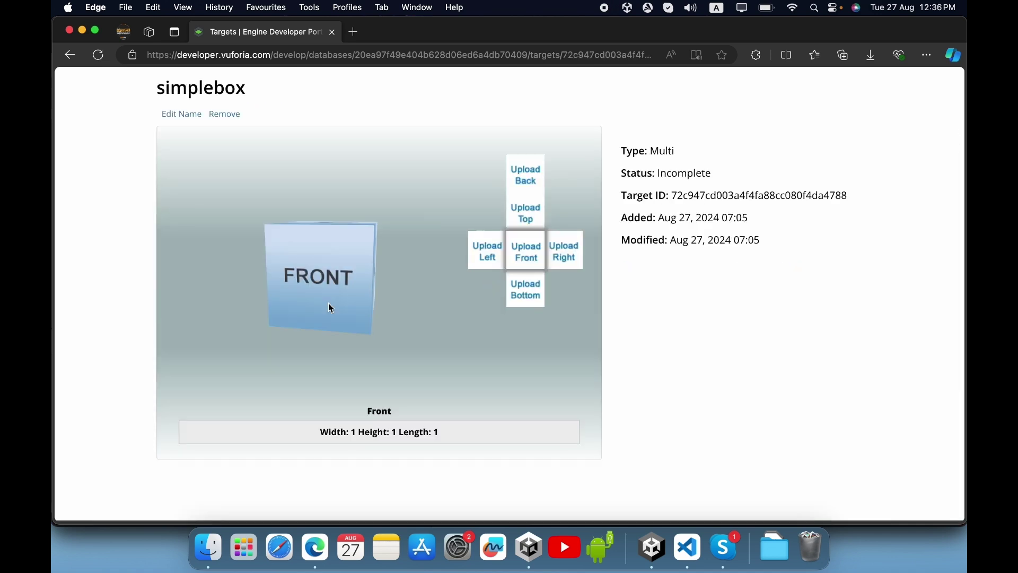
- Upload the 512×512 burger PNG (Sample-of-24-bit-RGB… (2).png) from Downloads as the simplebox target's front image
{"action": "left_click_drag", "start_coordinate": [362, 293], "coordinate": [374, 212]}
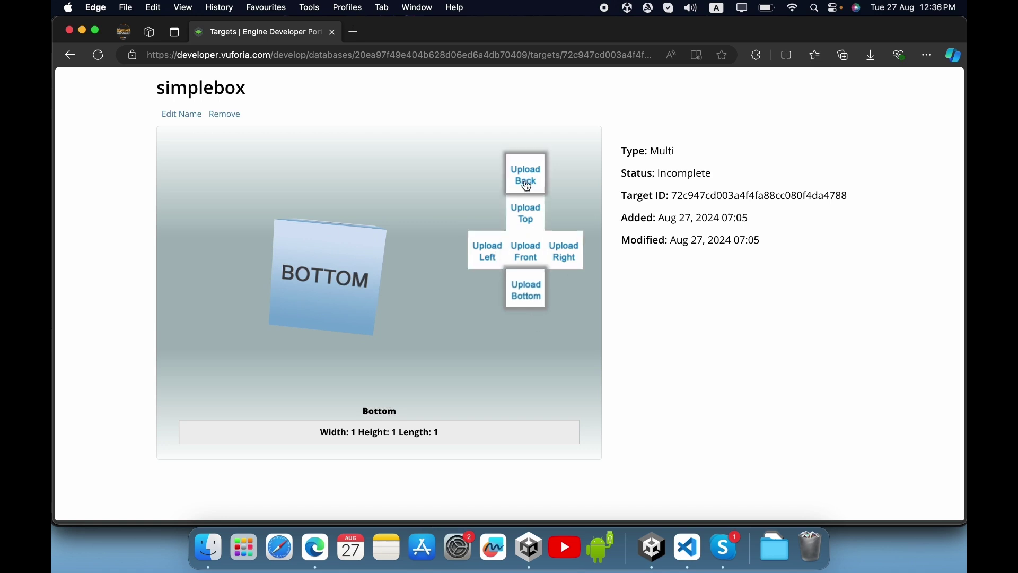
{"action": "left_click", "coordinate": [536, 249]}
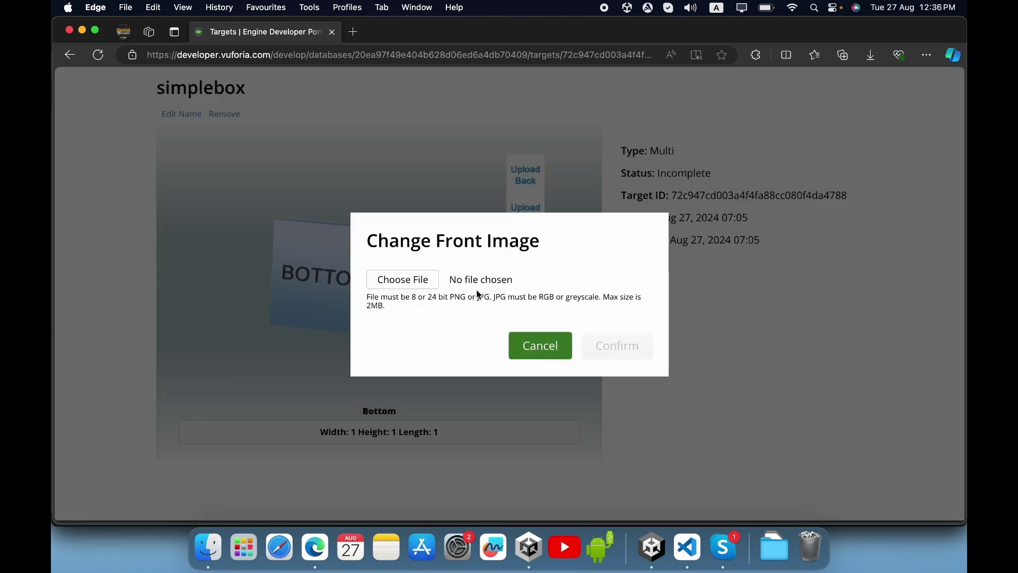
{"action": "left_click", "coordinate": [428, 280]}
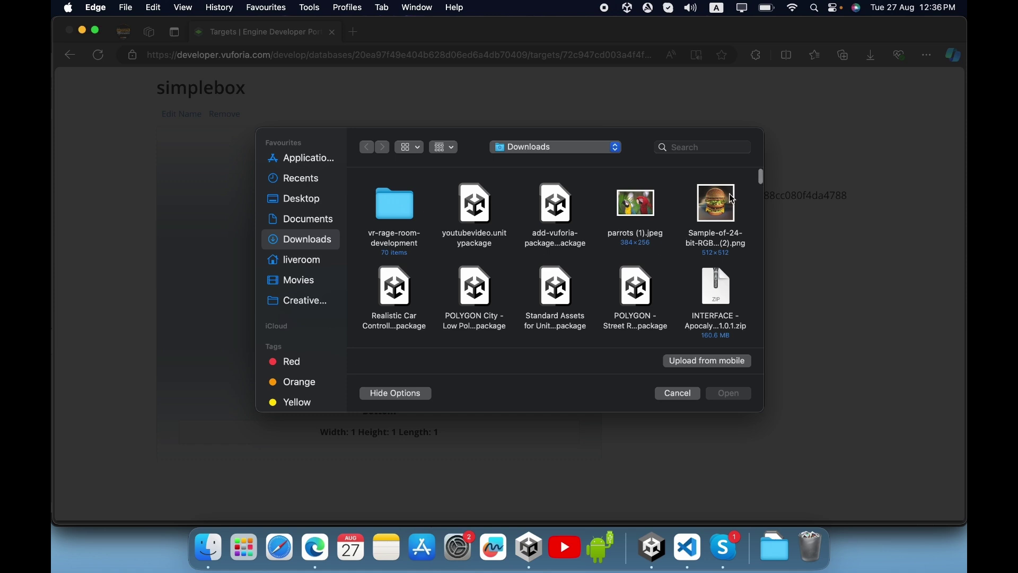
{"action": "left_click", "coordinate": [730, 194]}
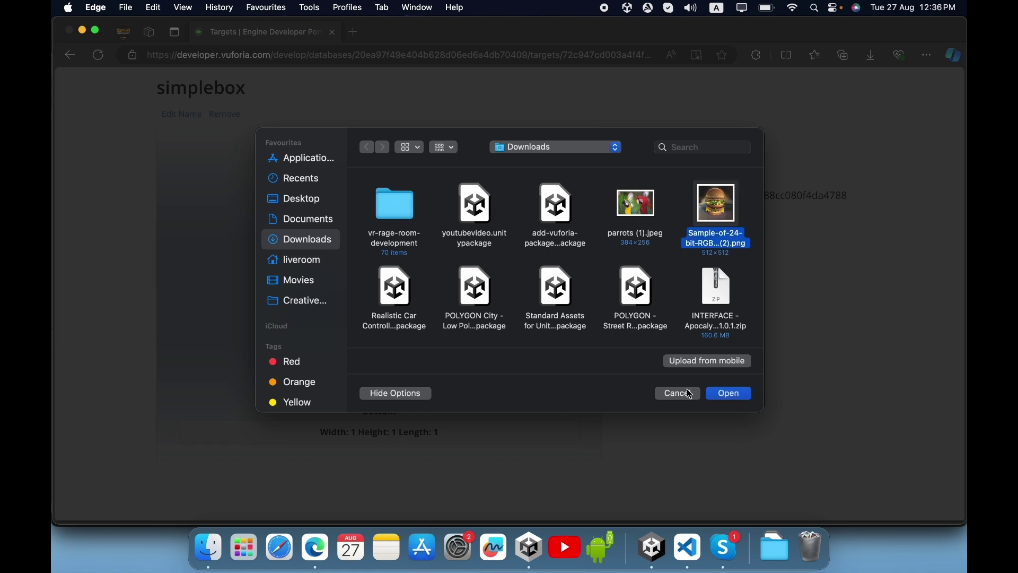
{"action": "left_click", "coordinate": [723, 400]}
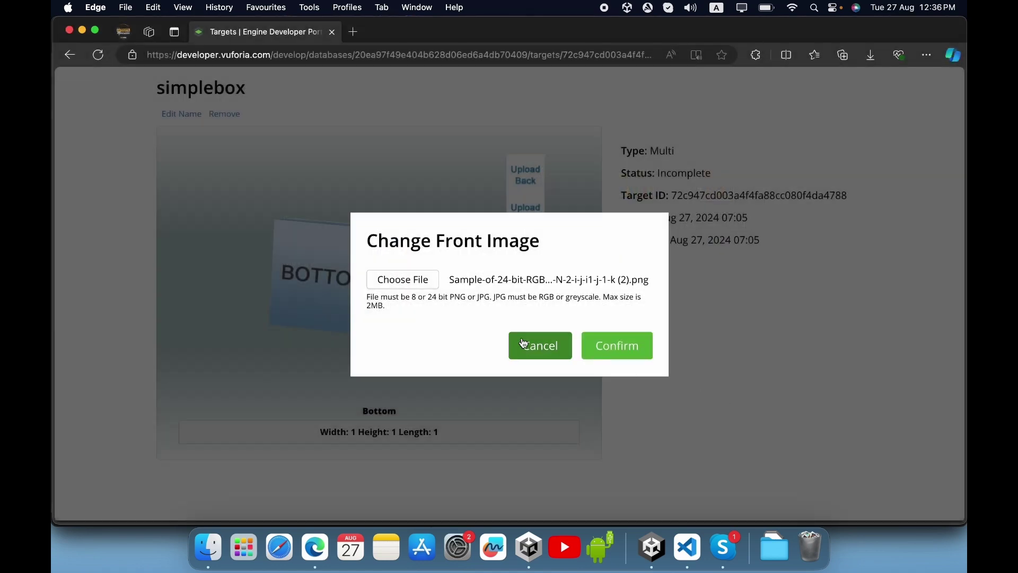
{"action": "left_click", "coordinate": [608, 346]}
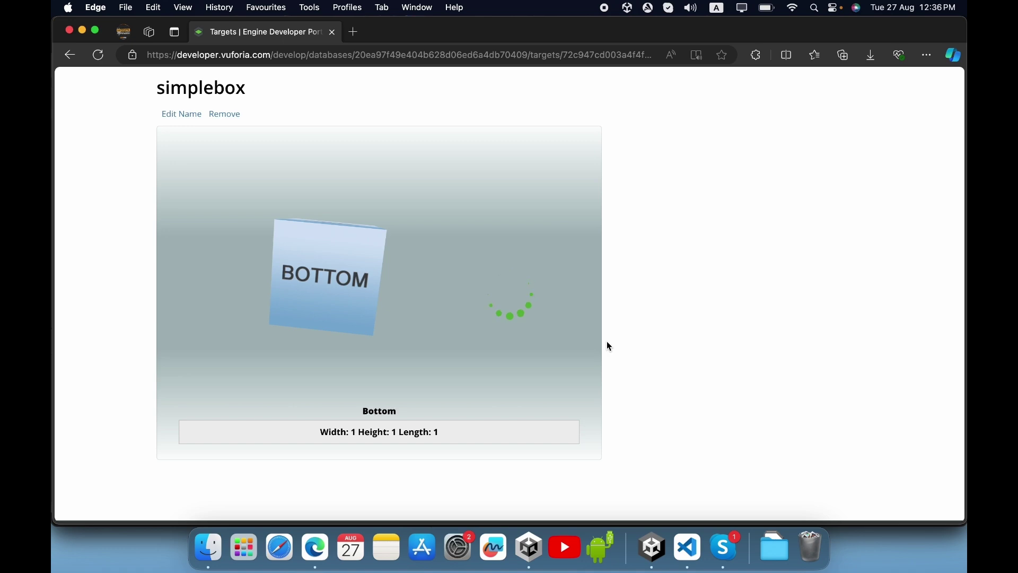
- Upload the same burger PNG from Downloads as the left face image of simplebox
{"action": "left_click", "coordinate": [488, 251]}
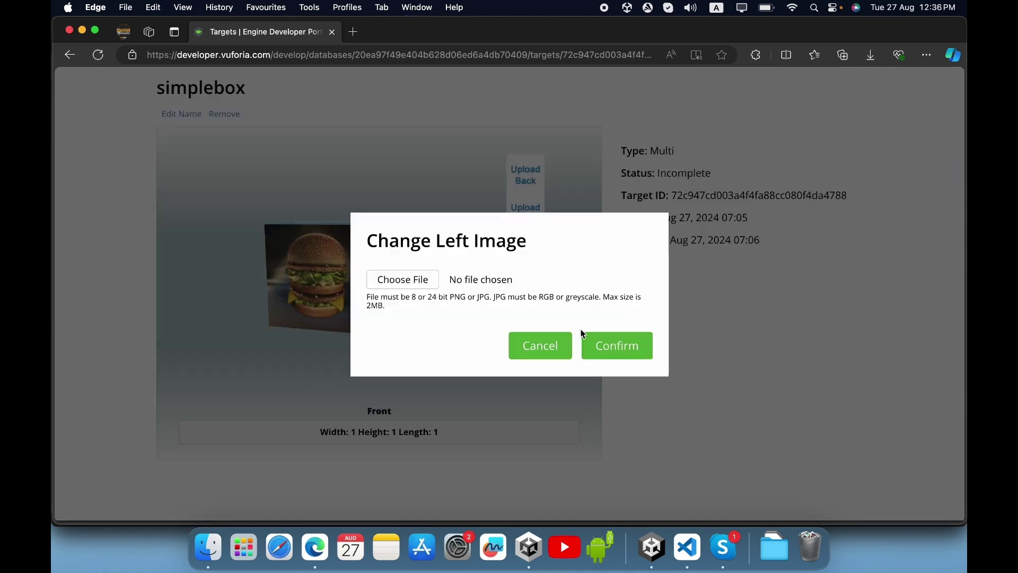
{"action": "left_click", "coordinate": [406, 281]}
{"action": "left_click", "coordinate": [716, 210]}
{"action": "left_click", "coordinate": [731, 393]}
{"action": "left_click", "coordinate": [618, 352]}
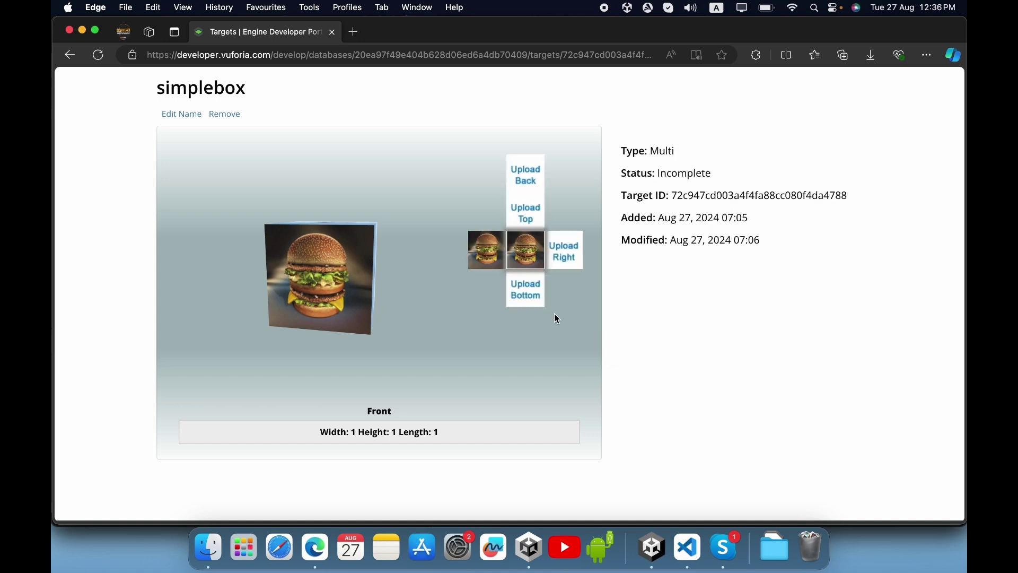
- Upload the burger PNG for the bottom and right faces of the box target
{"action": "left_click", "coordinate": [534, 296]}
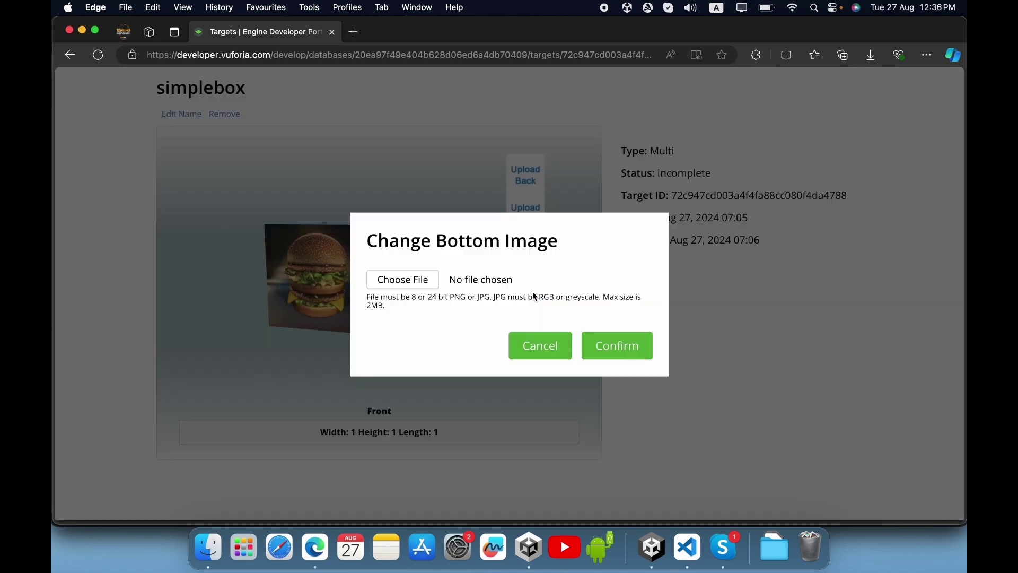
{"action": "left_click", "coordinate": [645, 345]}
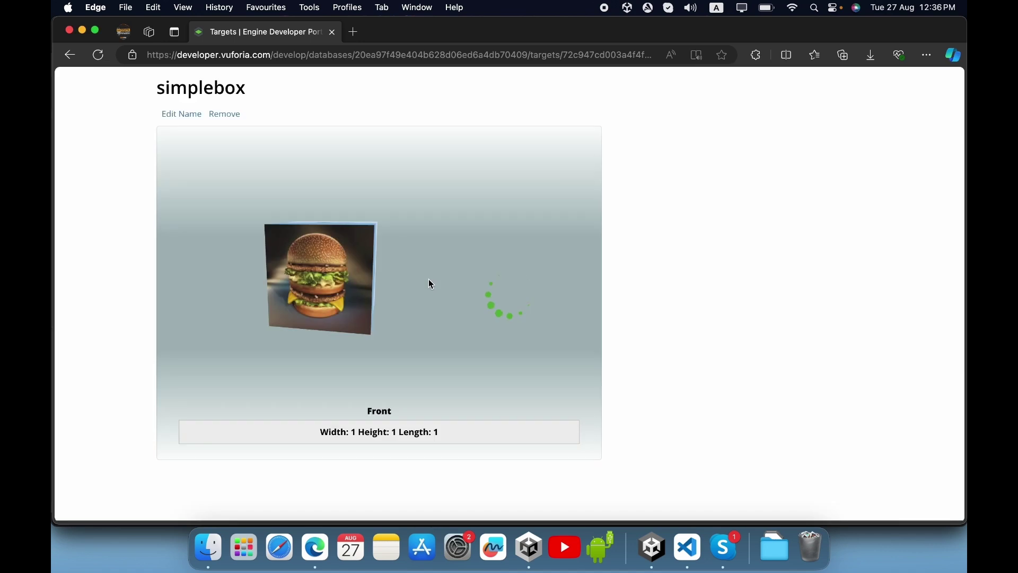
{"action": "left_click", "coordinate": [562, 252]}
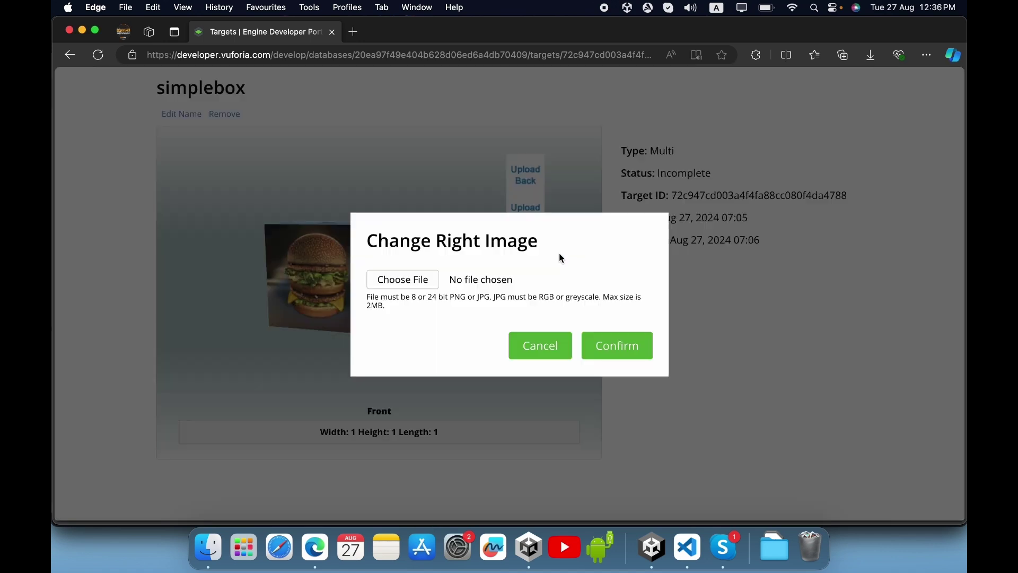
{"action": "left_click", "coordinate": [624, 345]}
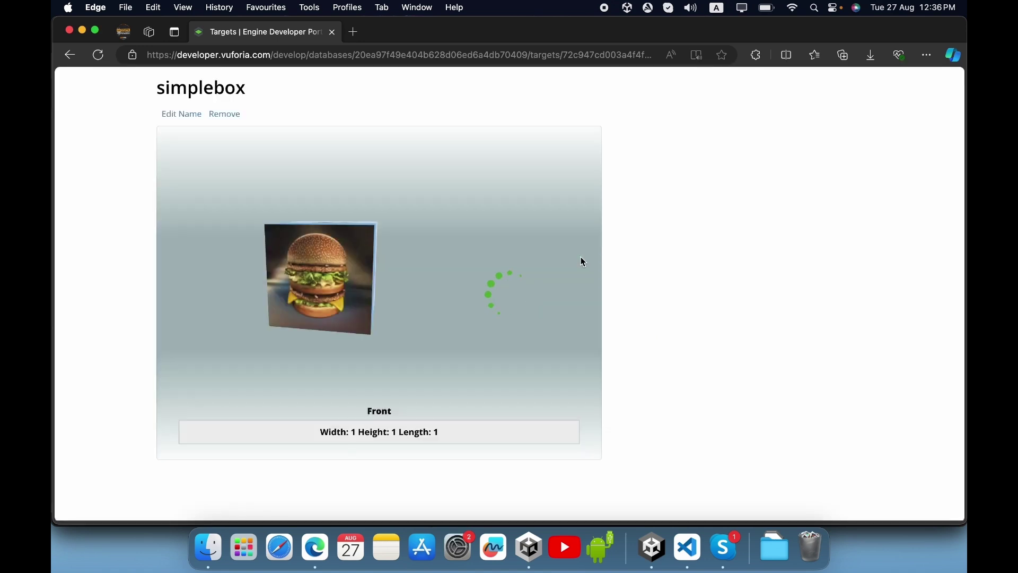
- Fill the remaining top and back faces of simplebox with the same burger PNG from Downloads
{"action": "left_click", "coordinate": [528, 217]}
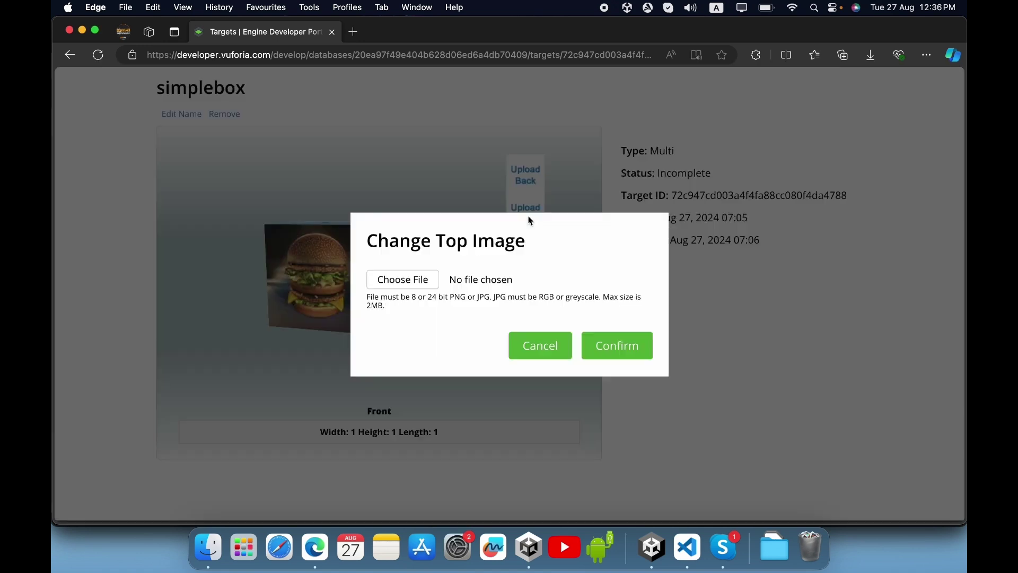
{"action": "left_click", "coordinate": [424, 286]}
{"action": "left_click", "coordinate": [703, 215]}
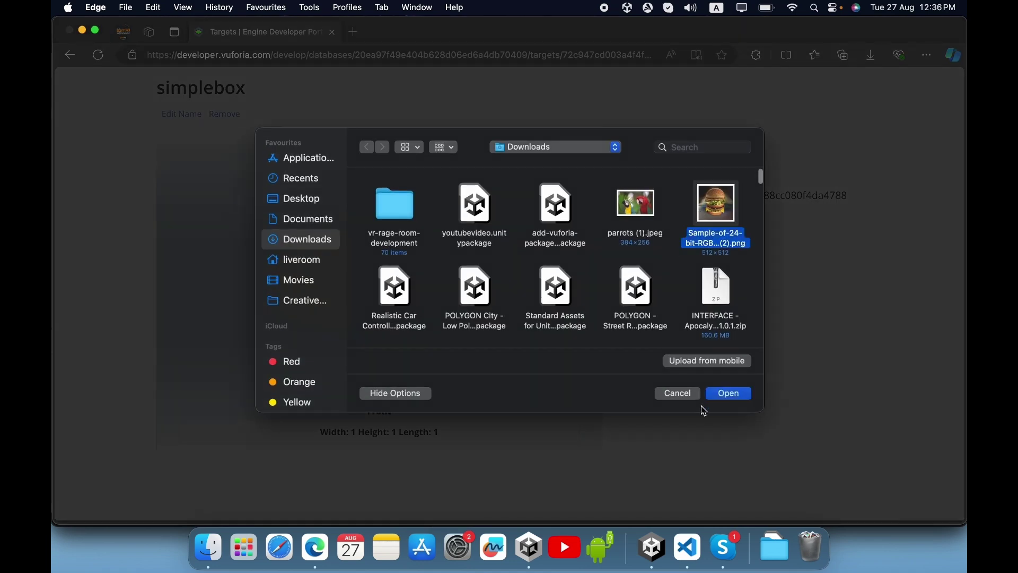
{"action": "left_click", "coordinate": [716, 394]}
{"action": "left_click", "coordinate": [624, 352]}
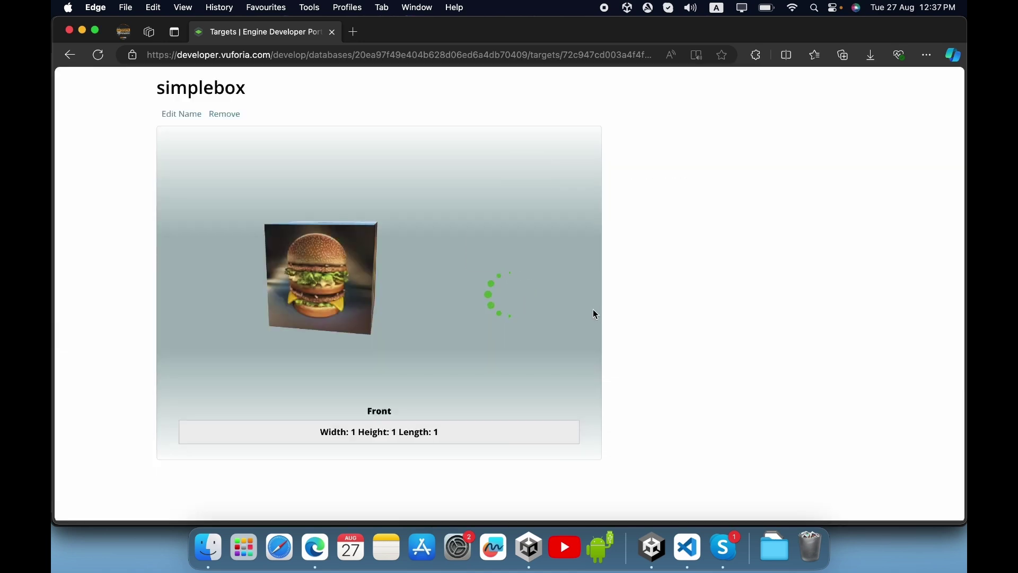
{"action": "left_click", "coordinate": [533, 186]}
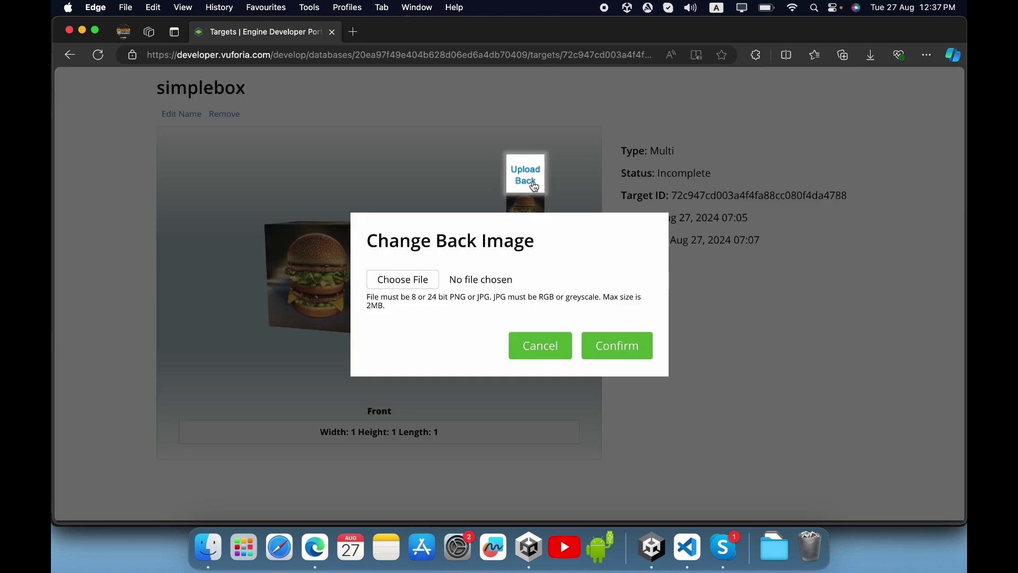
{"action": "left_click", "coordinate": [626, 353]}
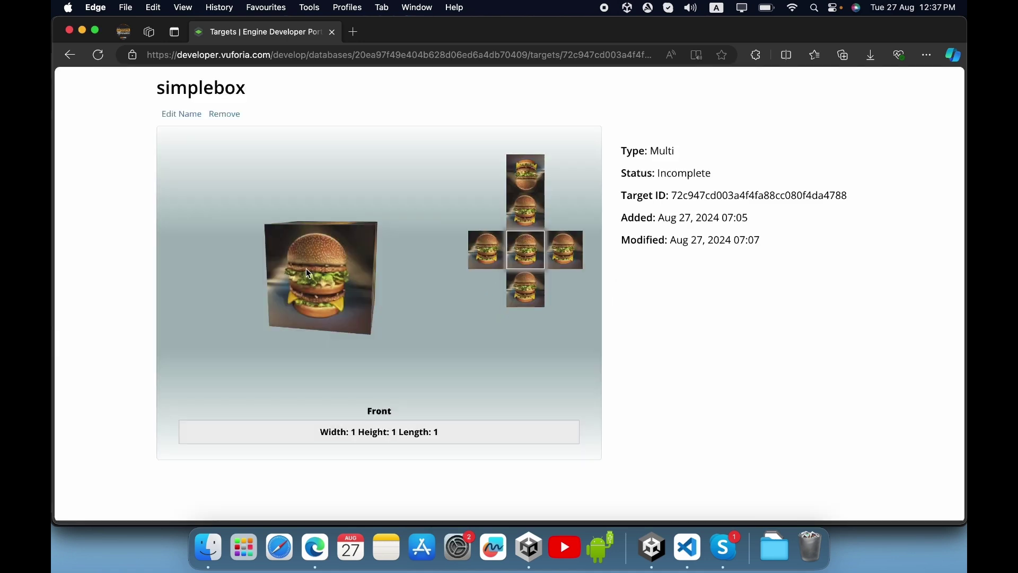
- Return to the testmulti database page and download the whole database as a Unity package
{"action": "left_click_drag", "start_coordinate": [307, 269], "coordinate": [332, 306]}
{"action": "scroll", "coordinate": [677, 366], "scroll_direction": "up", "scroll_amount": 3}
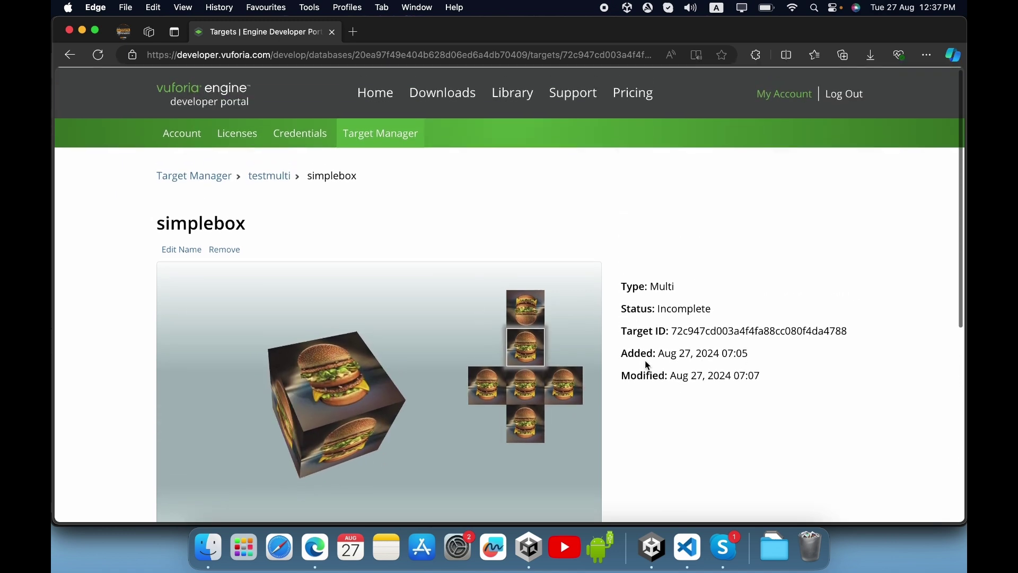
{"action": "left_click", "coordinate": [275, 179]}
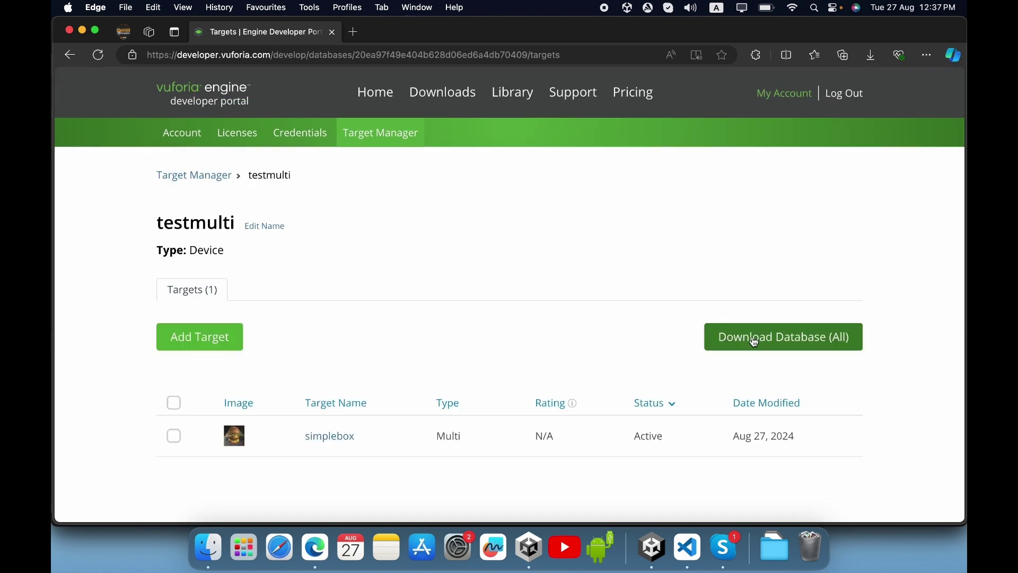
{"action": "left_click", "coordinate": [753, 339]}
{"action": "left_click", "coordinate": [379, 342]}
{"action": "left_click", "coordinate": [618, 393]}
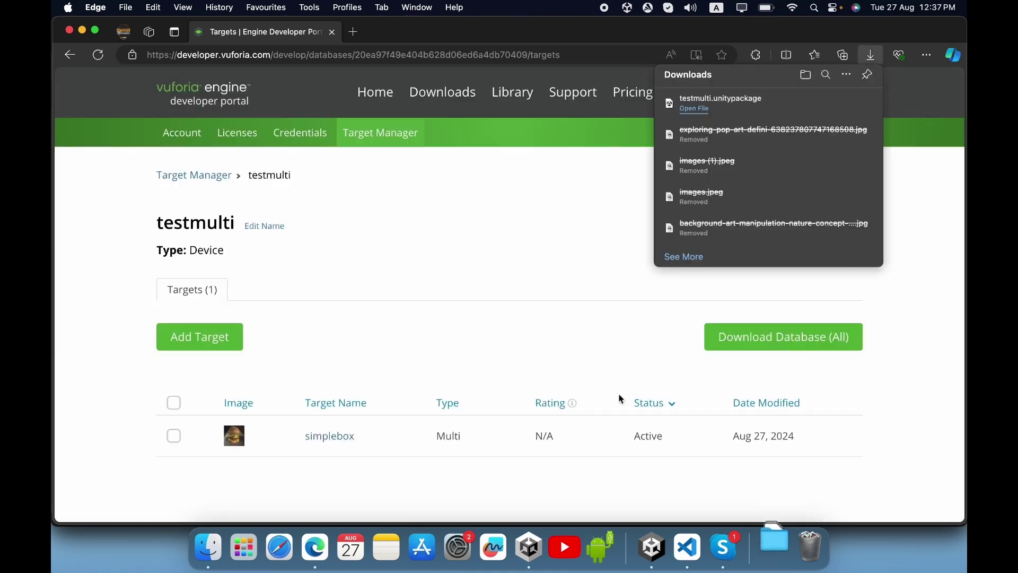
- Switch to Unity and import all files of the downloaded testmulti.unitypackage into the project's Assets folder
{"action": "left_click", "coordinate": [652, 547]}
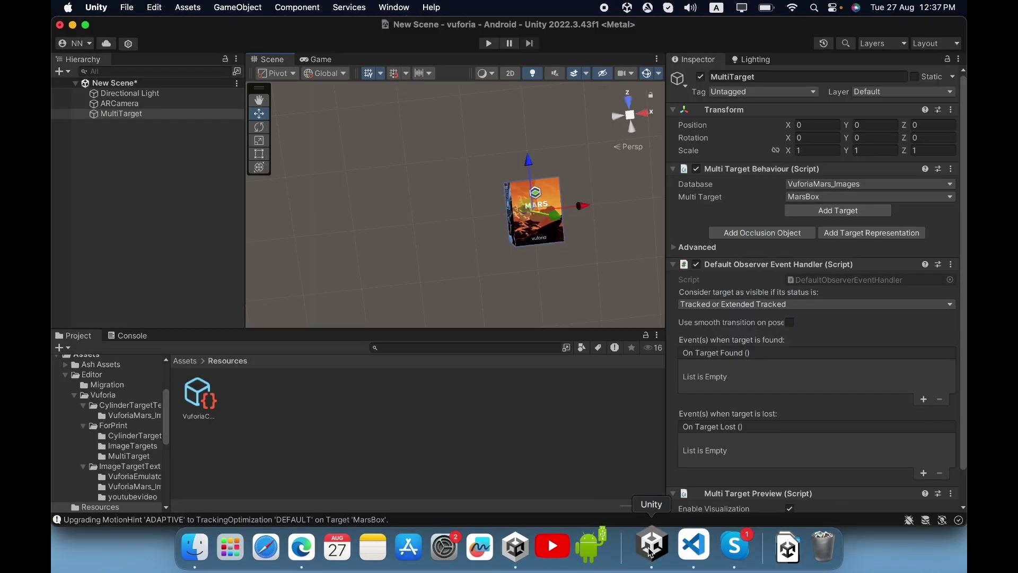
{"action": "left_click", "coordinate": [186, 361]}
{"action": "left_click", "coordinate": [430, 473]}
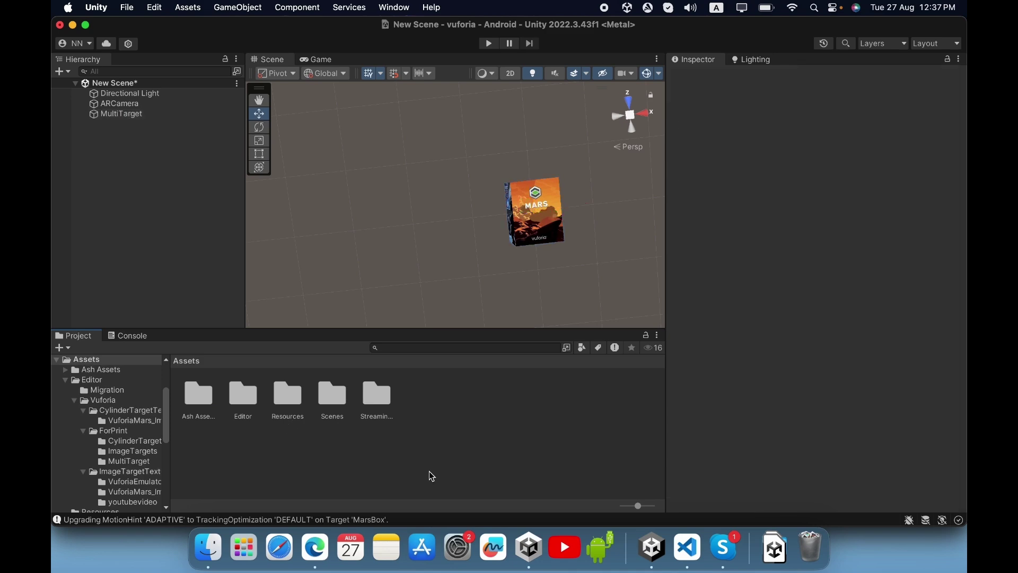
{"action": "left_click", "coordinate": [775, 551]}
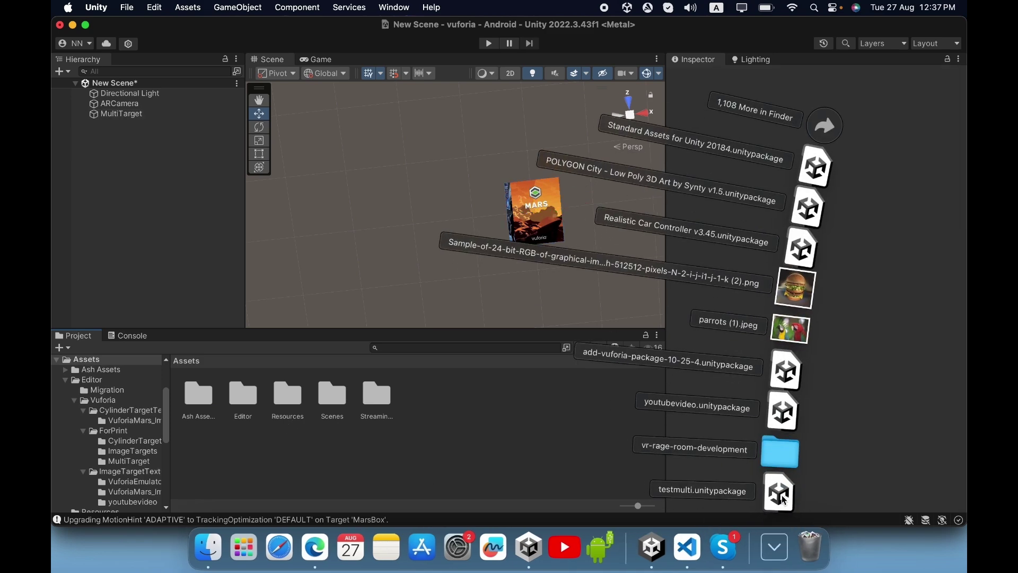
{"action": "left_click_drag", "start_coordinate": [783, 500], "coordinate": [465, 412]}
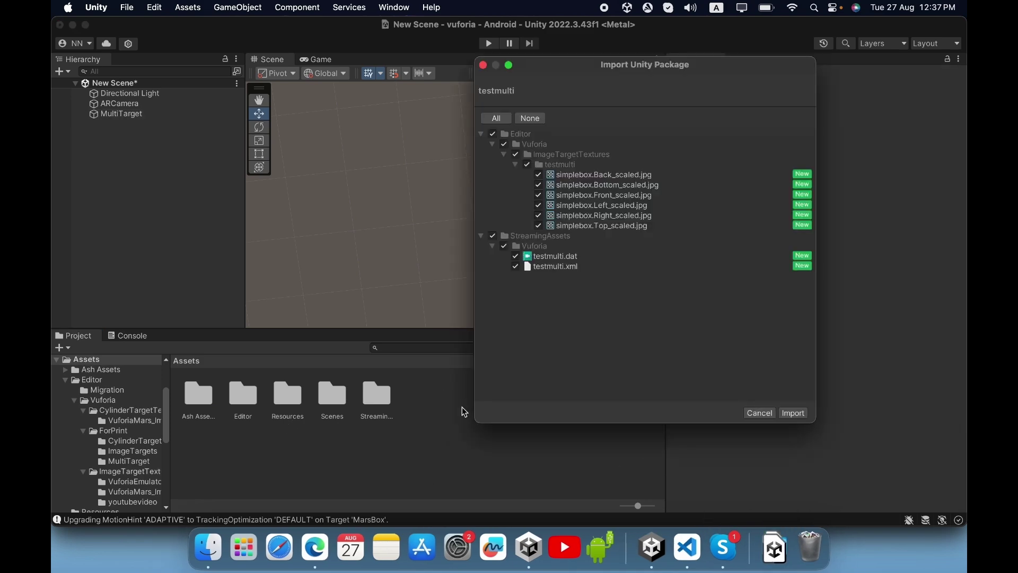
{"action": "left_click", "coordinate": [808, 413]}
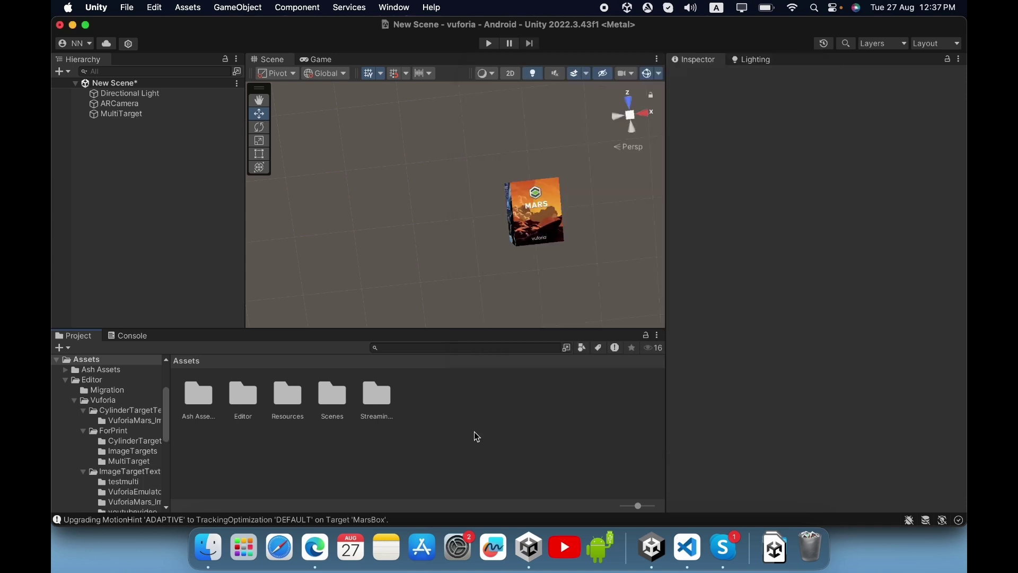
- Set the MultiTarget object's database to testmulti with the simplebox target and frame it in the scene
{"action": "left_click", "coordinate": [117, 115]}
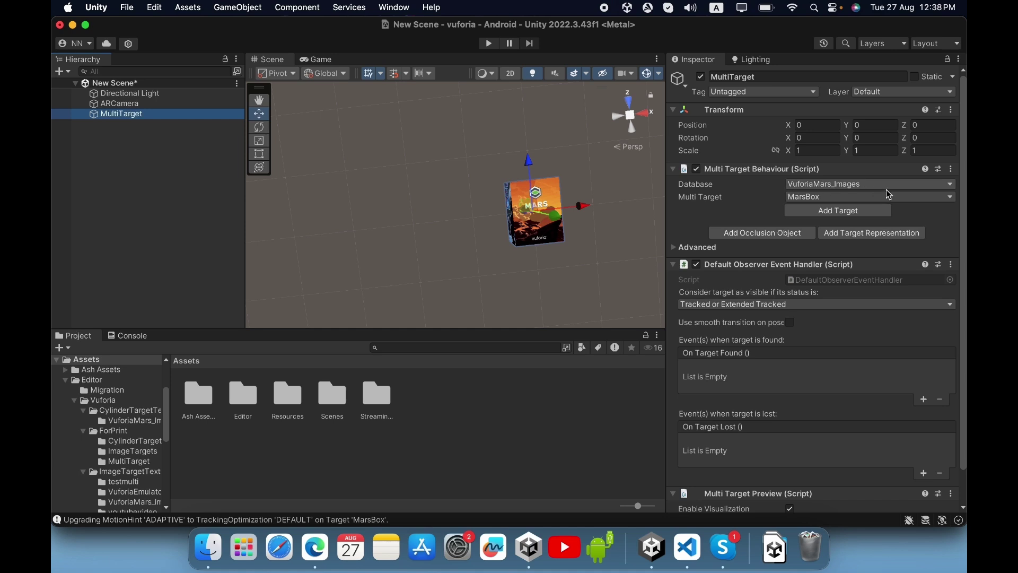
{"action": "left_click", "coordinate": [911, 185]}
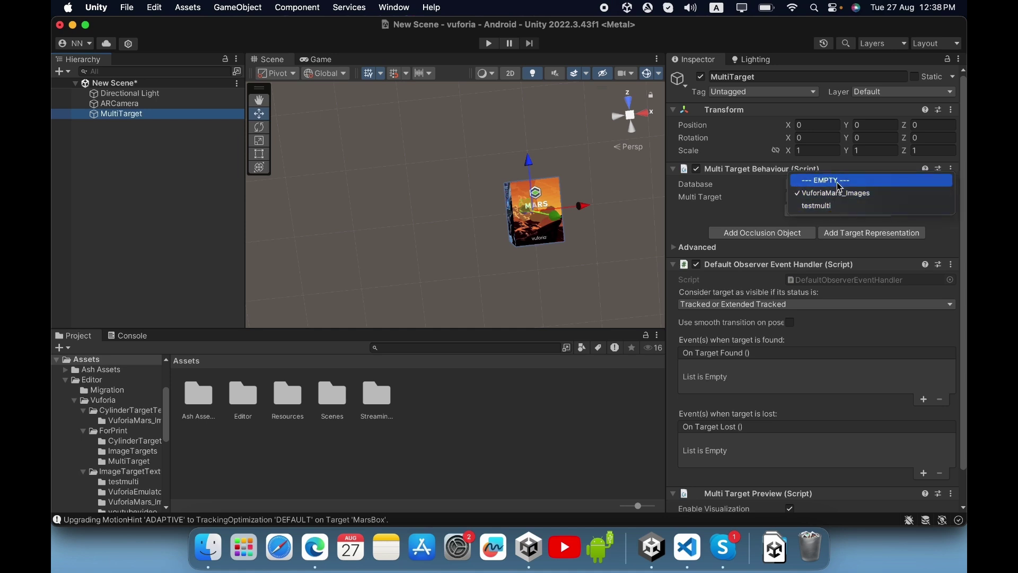
{"action": "left_click", "coordinate": [819, 206]}
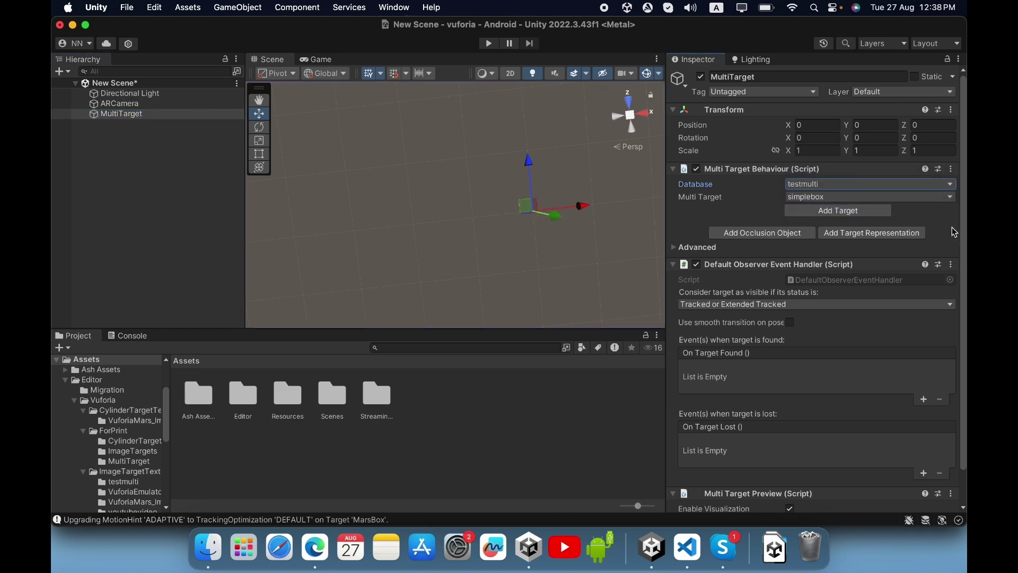
{"action": "left_click_drag", "start_coordinate": [495, 196], "coordinate": [720, 55], "text": "alt"}
{"action": "key", "text": "f"}
{"action": "left_click_drag", "start_coordinate": [541, 265], "coordinate": [395, 229], "text": "alt"}
{"action": "scroll", "coordinate": [415, 195], "scroll_direction": "up", "scroll_amount": 3}
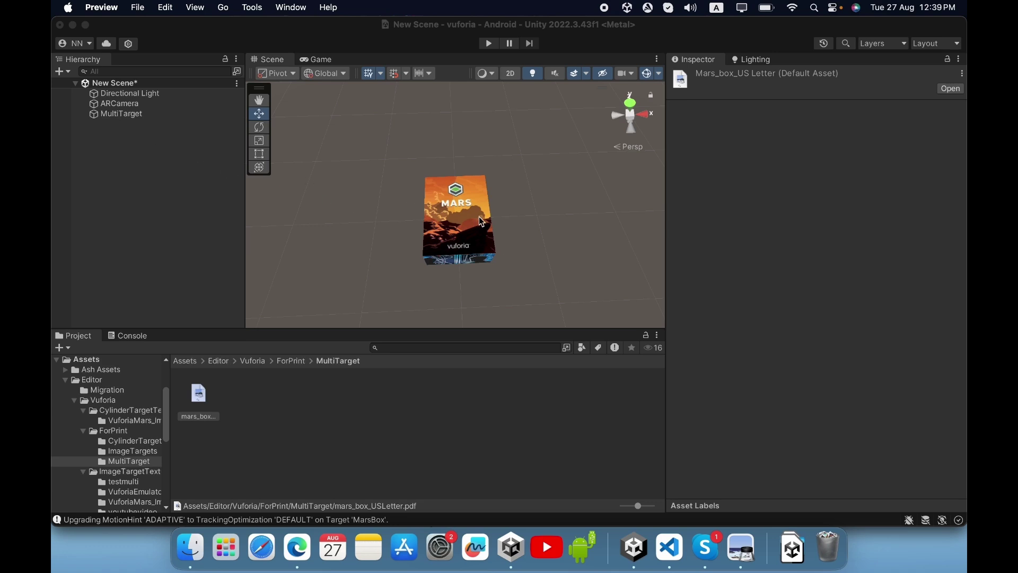
- Reopen mars_box_USLetter.pdf from the ForPrint MultiTarget folder and examine the full printable Mars box template
{"action": "key", "text": "super+q"}
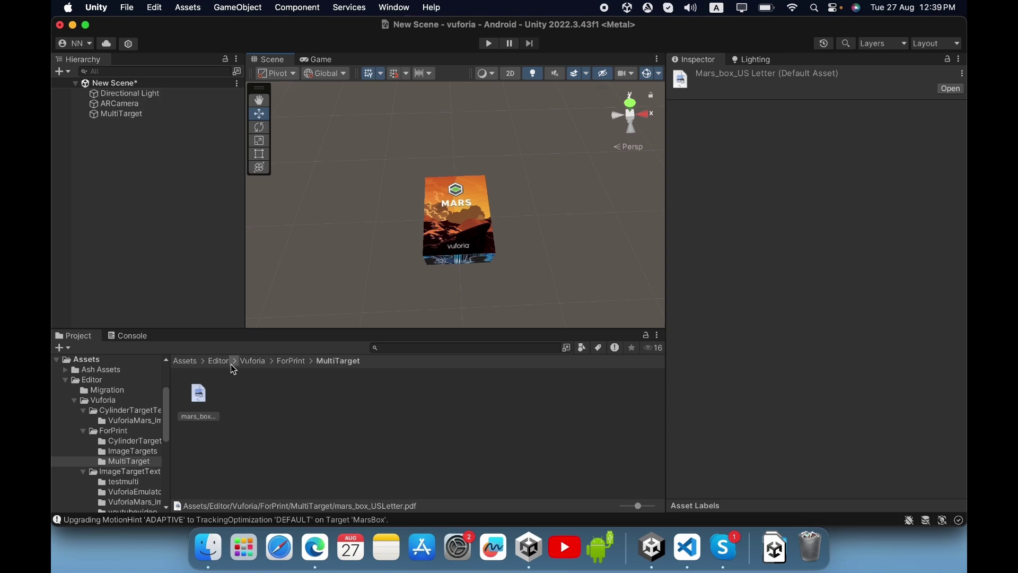
{"action": "double_click", "coordinate": [206, 400]}
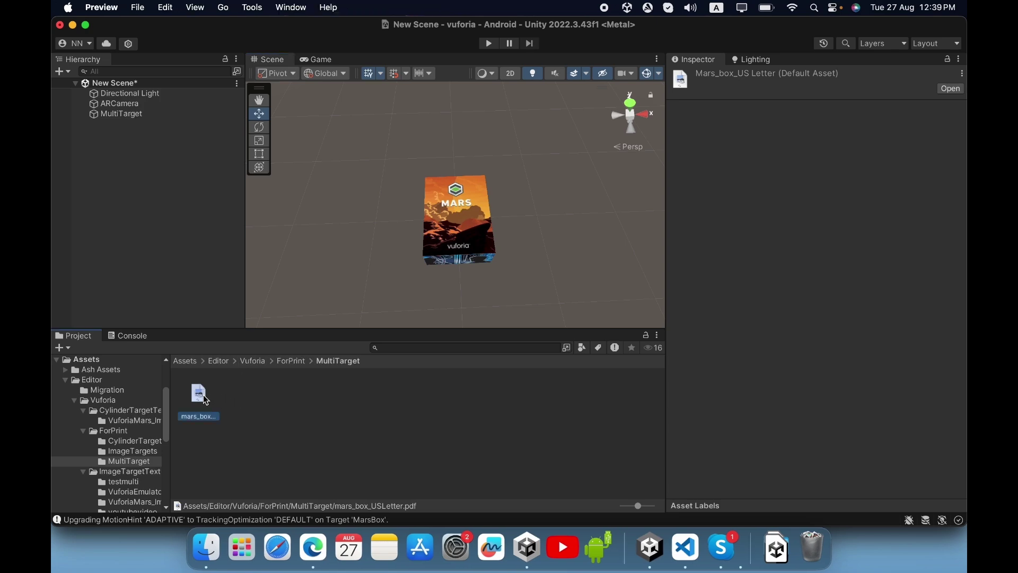
{"action": "scroll", "coordinate": [476, 264], "scroll_direction": "down", "scroll_amount": 10}
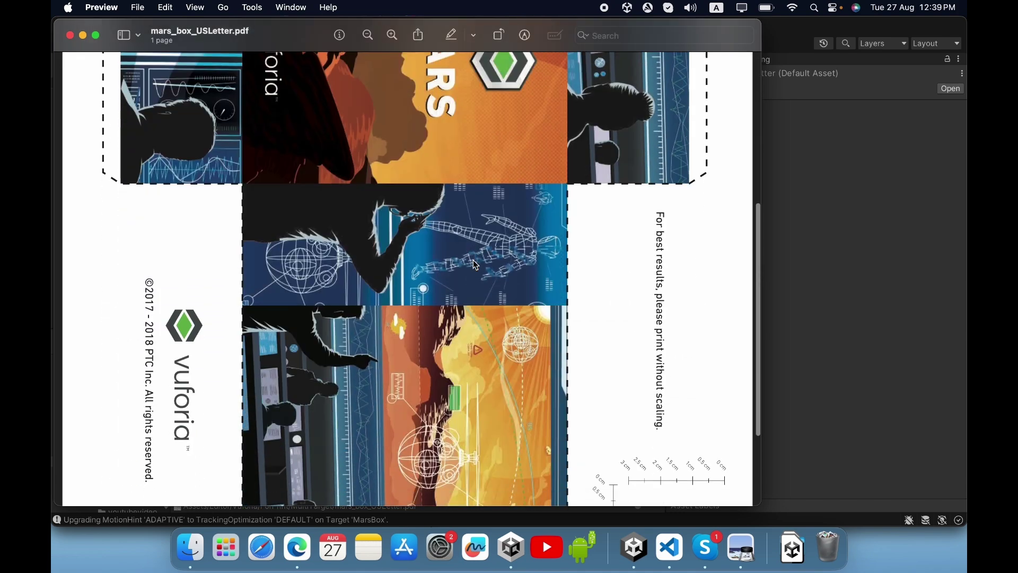
{"action": "scroll", "coordinate": [475, 264], "scroll_direction": "up", "scroll_amount": 12}
{"action": "scroll", "coordinate": [475, 263], "scroll_direction": "up", "scroll_amount": 2}
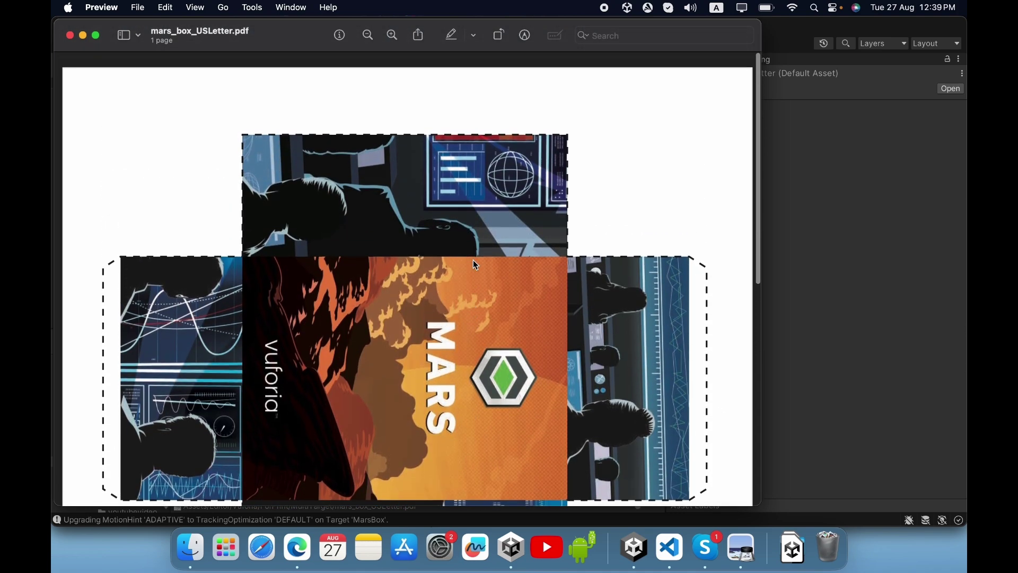
{"action": "scroll", "coordinate": [475, 264], "scroll_direction": "down", "scroll_amount": 4}
{"action": "scroll", "coordinate": [476, 264], "scroll_direction": "down", "scroll_amount": 10}
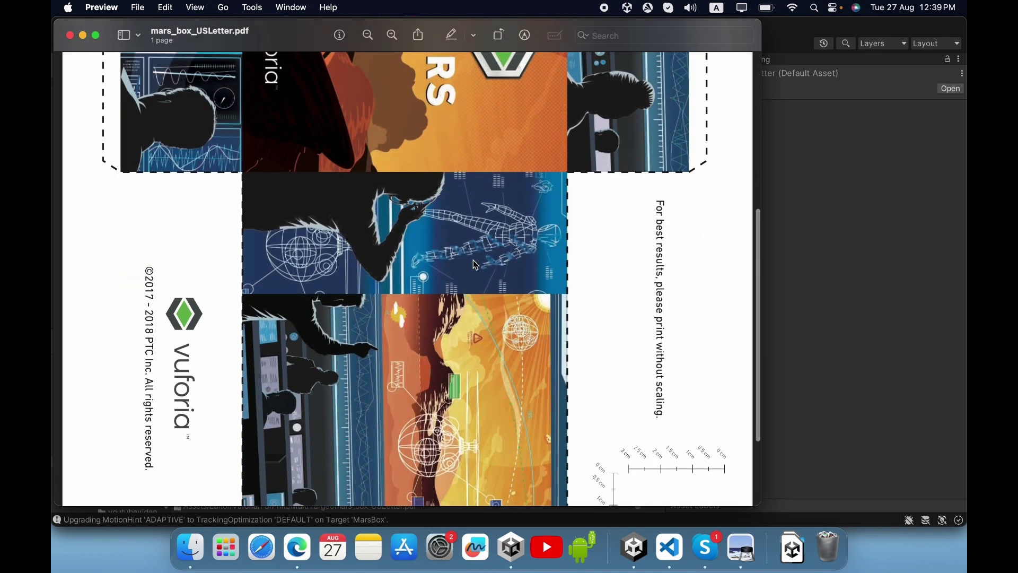
{"action": "scroll", "coordinate": [476, 264], "scroll_direction": "up", "scroll_amount": 12}
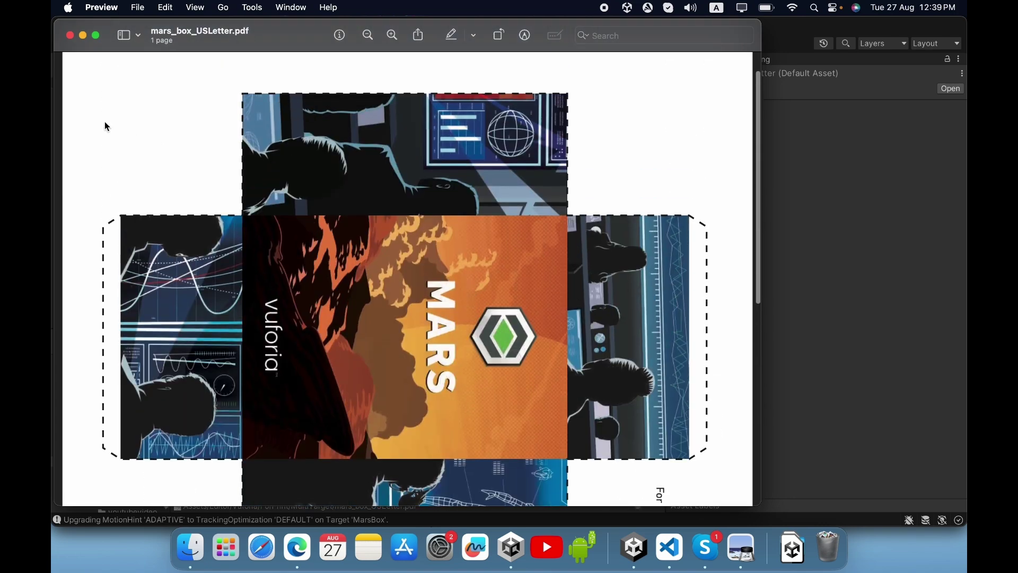
- Close the printable PDF and add the Audii_Sport_Quattroo_S1 prefab from the Rally Cars folder as a child of MultiTarget
{"action": "left_click", "coordinate": [70, 36]}
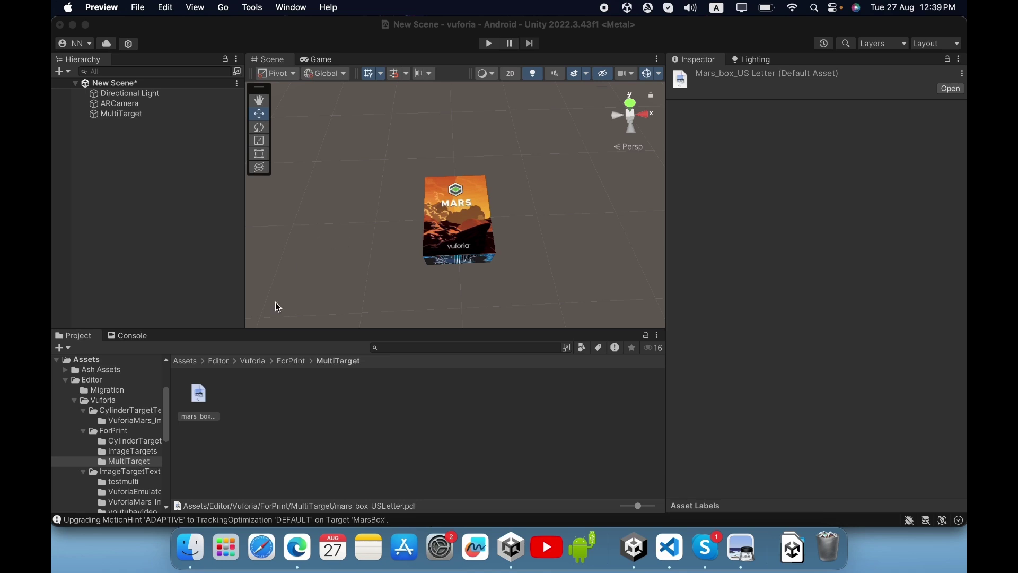
{"action": "left_click", "coordinate": [180, 365]}
{"action": "double_click", "coordinate": [202, 399]}
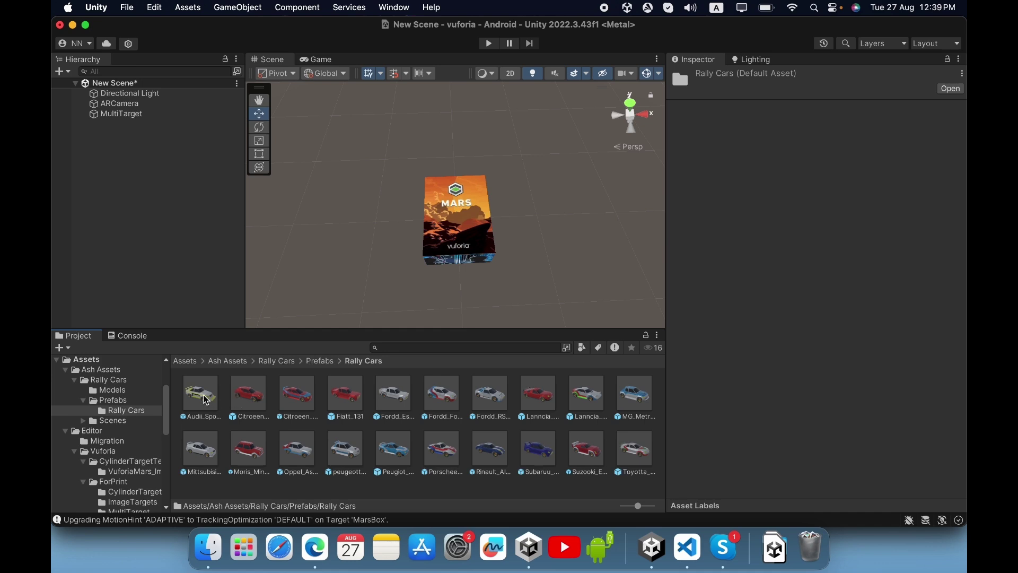
{"action": "left_click_drag", "start_coordinate": [207, 400], "coordinate": [126, 122]}
{"action": "right_click_drag", "start_coordinate": [353, 196], "coordinate": [375, 158]}
{"action": "key", "text": "f"}
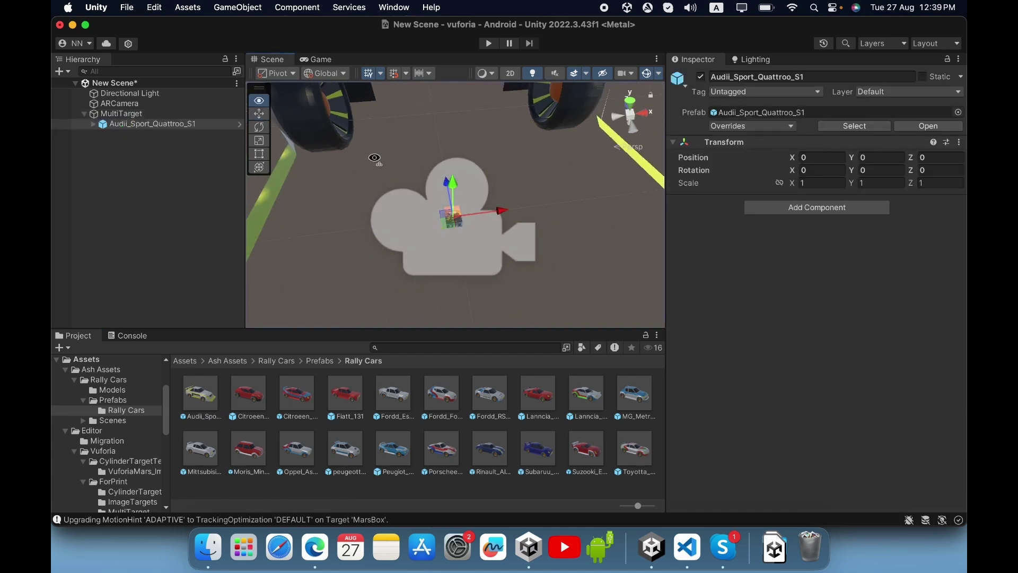
{"action": "left_click_drag", "start_coordinate": [375, 159], "coordinate": [595, 155], "text": "alt"}
{"action": "scroll", "coordinate": [595, 152], "scroll_direction": "up", "scroll_amount": 6}
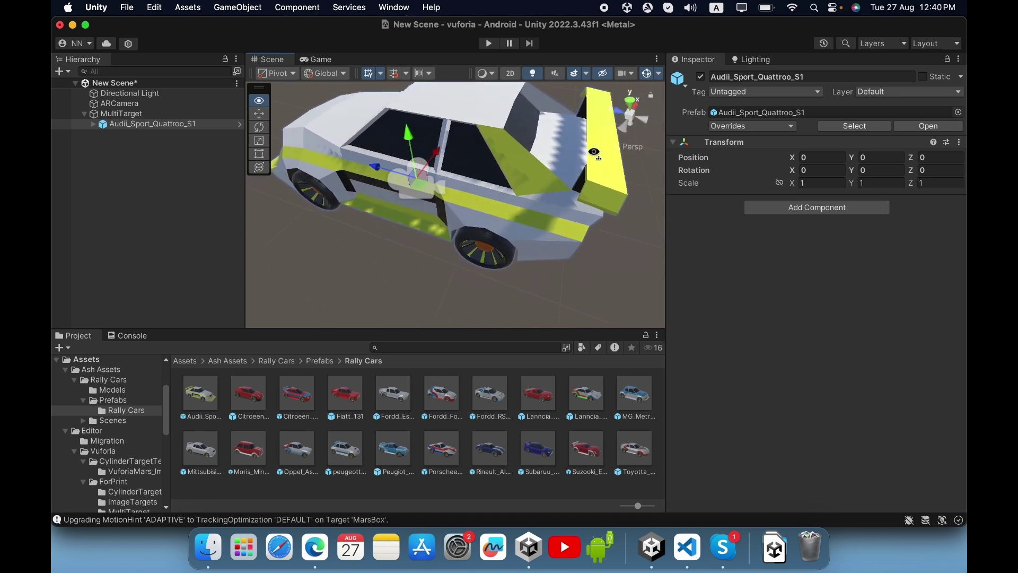
{"action": "scroll", "coordinate": [593, 153], "scroll_direction": "down", "scroll_amount": 3}
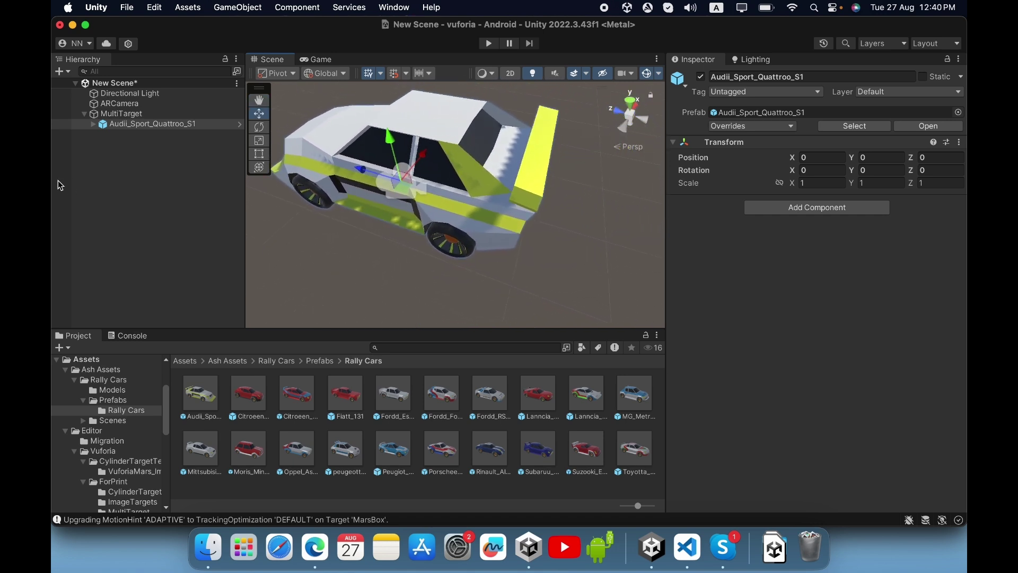
- Scale the Audii_Sport_Quattroo_S1 car down uniformly to about 0.03 so it fits the Mars box
{"action": "left_click", "coordinate": [117, 115]}
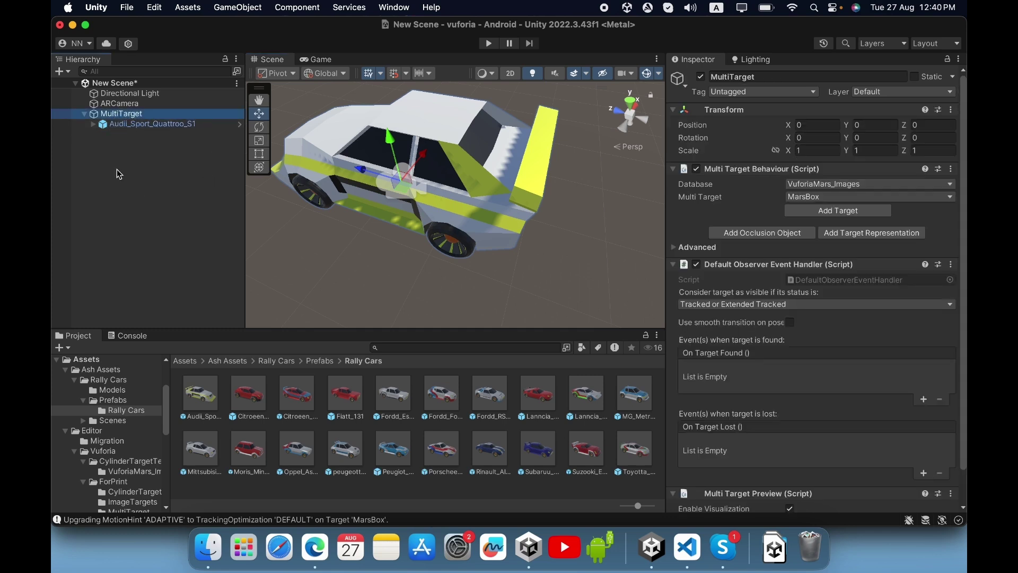
{"action": "left_click", "coordinate": [124, 126]}
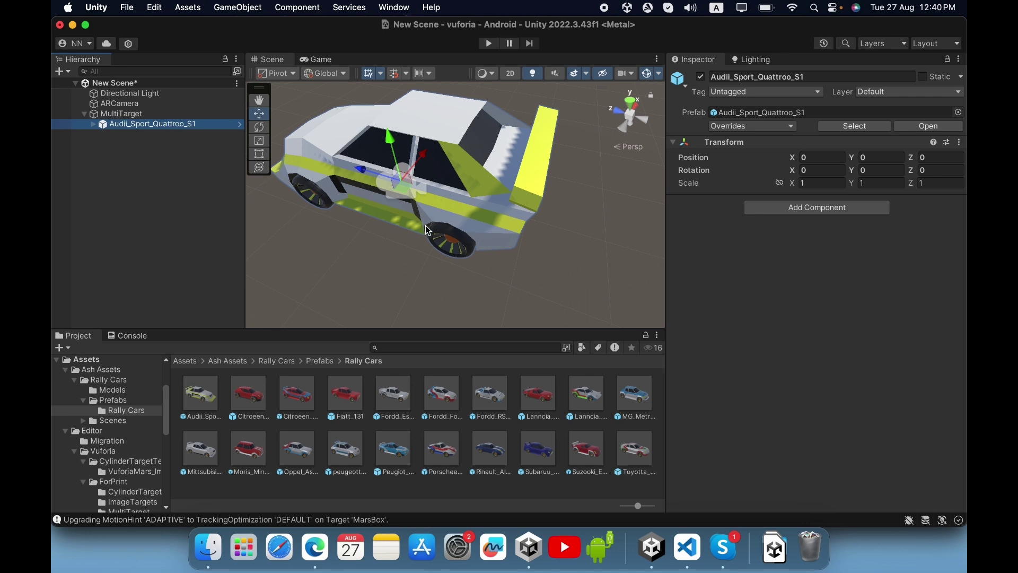
{"action": "key", "text": "r"}
{"action": "left_click_drag", "start_coordinate": [402, 180], "coordinate": [345, 189]}
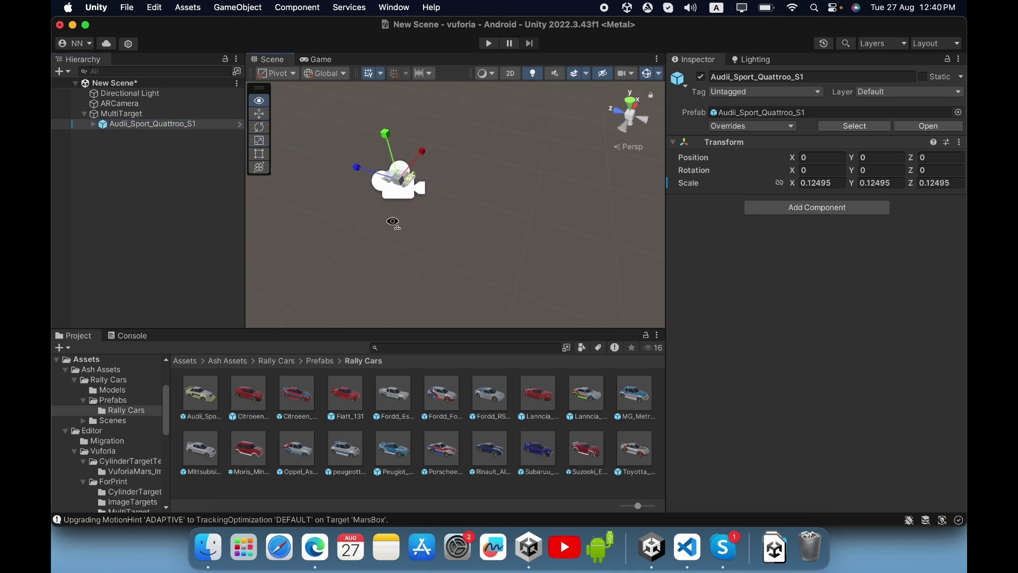
{"action": "scroll", "coordinate": [402, 197], "scroll_direction": "up", "scroll_amount": 10}
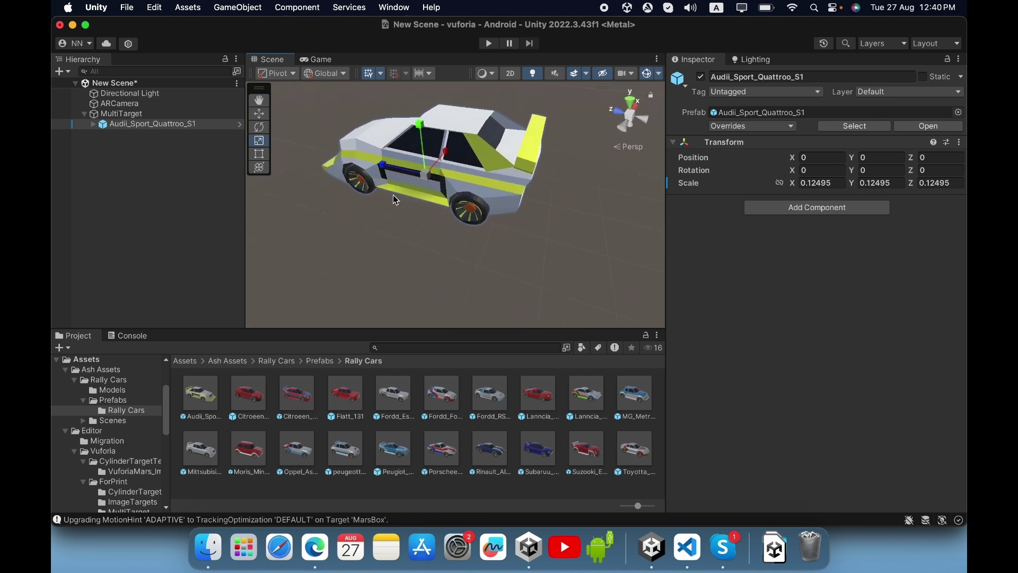
{"action": "left_click_drag", "start_coordinate": [424, 176], "coordinate": [377, 184]}
- Raise the car onto the top face of the Mars box, at about Y 0.021, and save the scene
{"action": "key", "text": "w"}
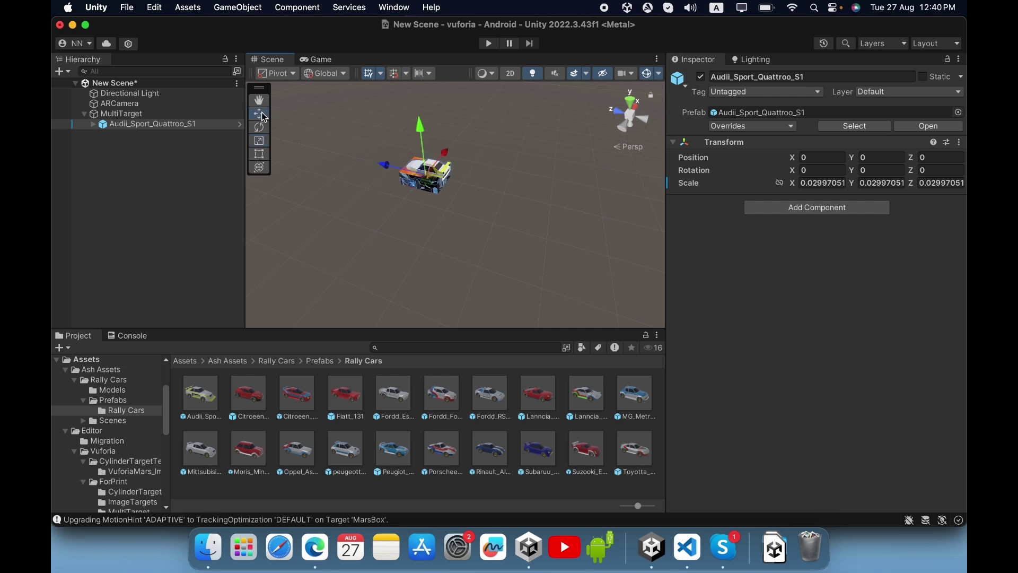
{"action": "left_click_drag", "start_coordinate": [461, 256], "coordinate": [568, 237], "text": "alt"}
{"action": "scroll", "coordinate": [568, 235], "scroll_direction": "up", "scroll_amount": 5}
{"action": "left_click", "coordinate": [568, 235]}
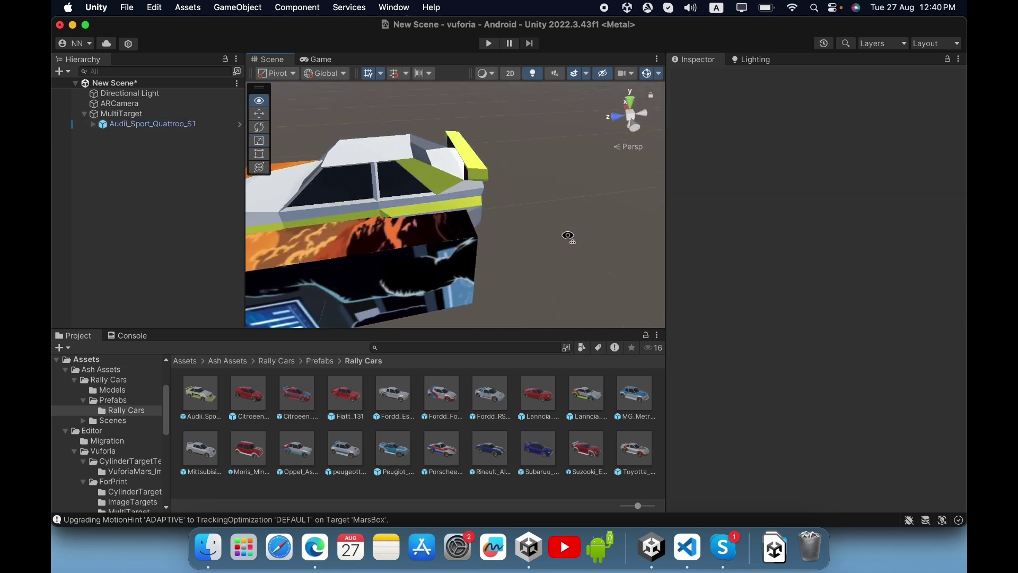
{"action": "scroll", "coordinate": [568, 235], "scroll_direction": "down", "scroll_amount": 5}
{"action": "left_click", "coordinate": [432, 196]}
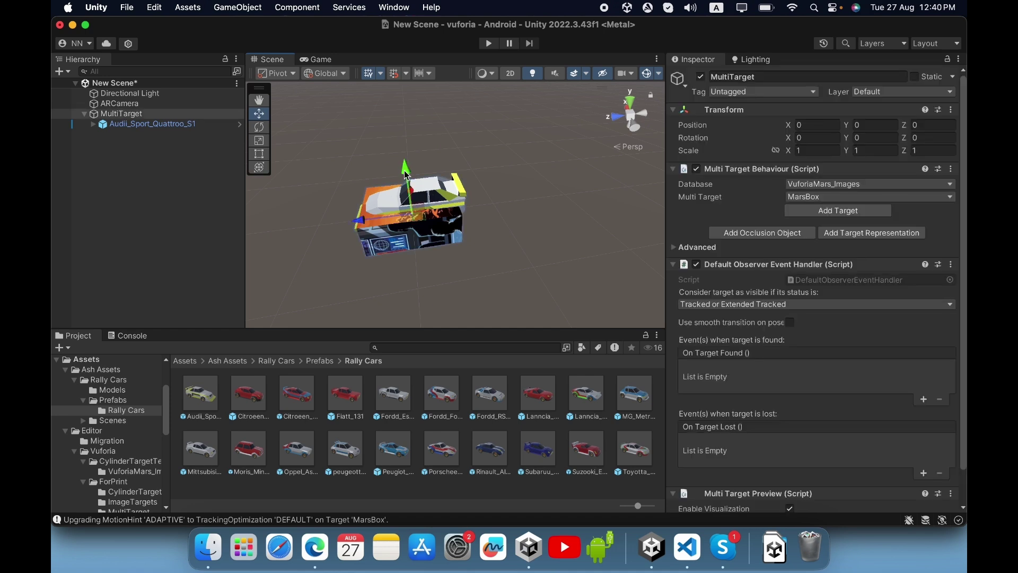
{"action": "left_click", "coordinate": [164, 126]}
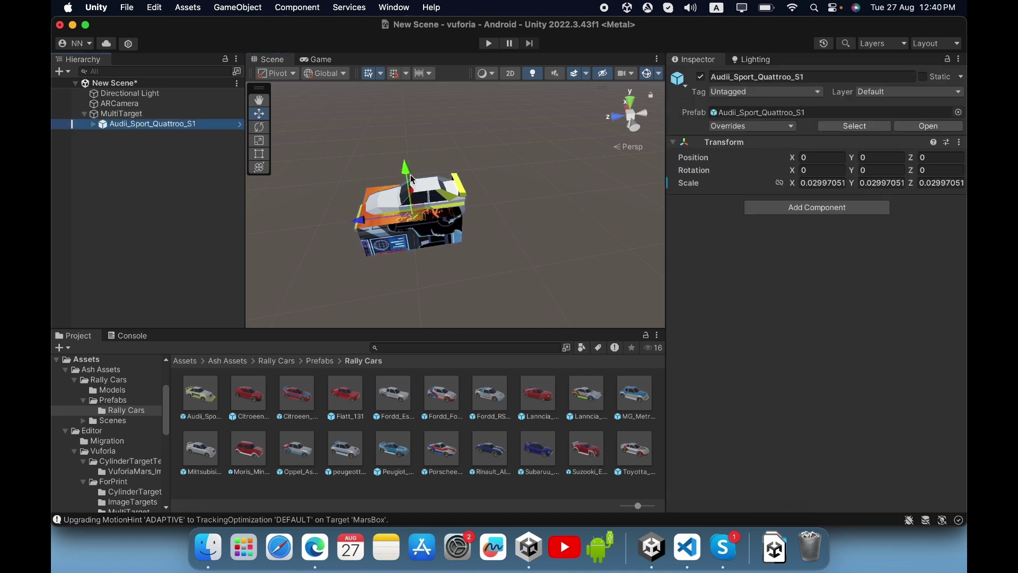
{"action": "left_click_drag", "start_coordinate": [412, 179], "coordinate": [406, 161]}
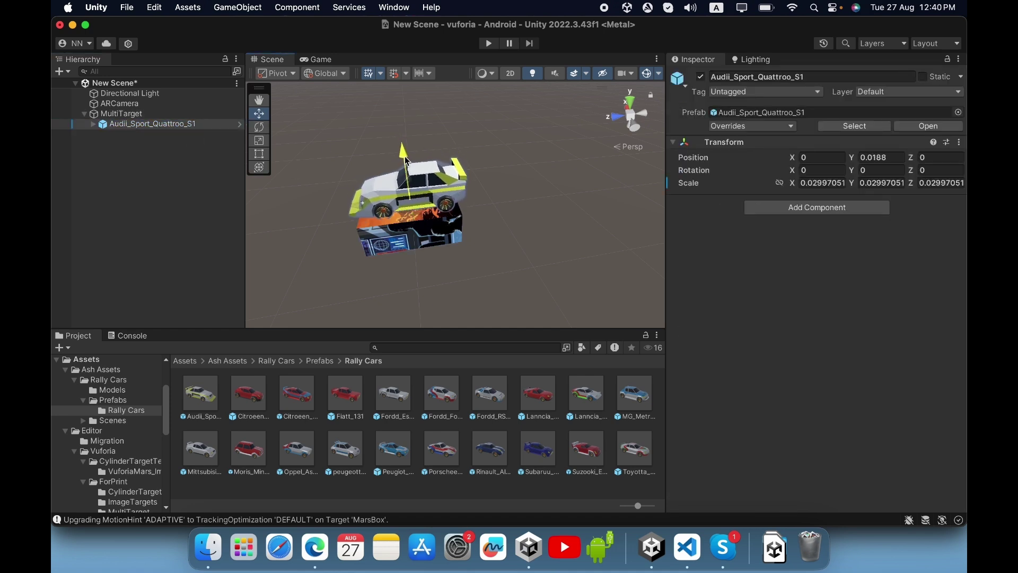
{"action": "left_click_drag", "start_coordinate": [406, 159], "coordinate": [407, 160]}
{"action": "key", "text": "super+s"}
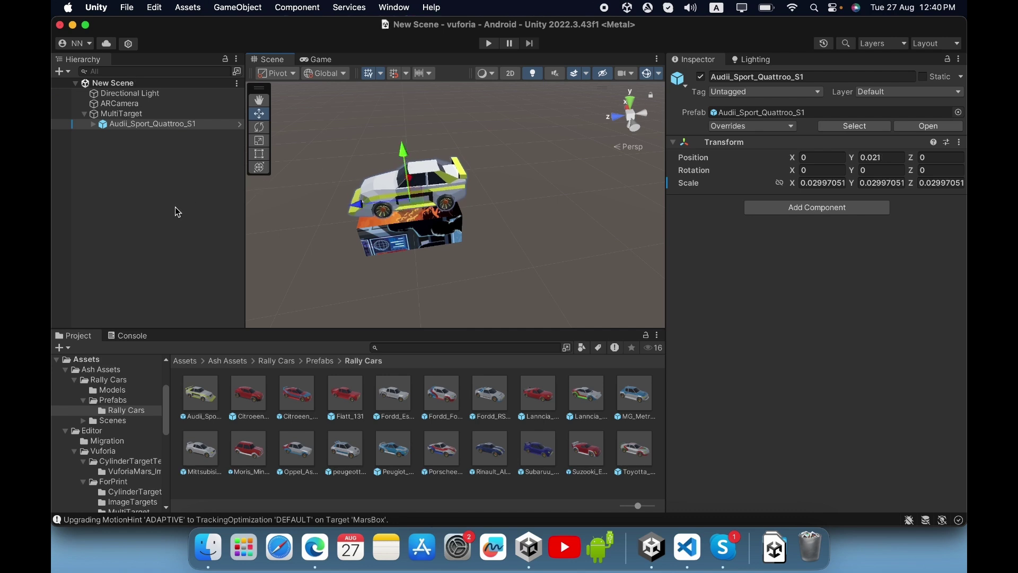
{"action": "left_click", "coordinate": [177, 212]}
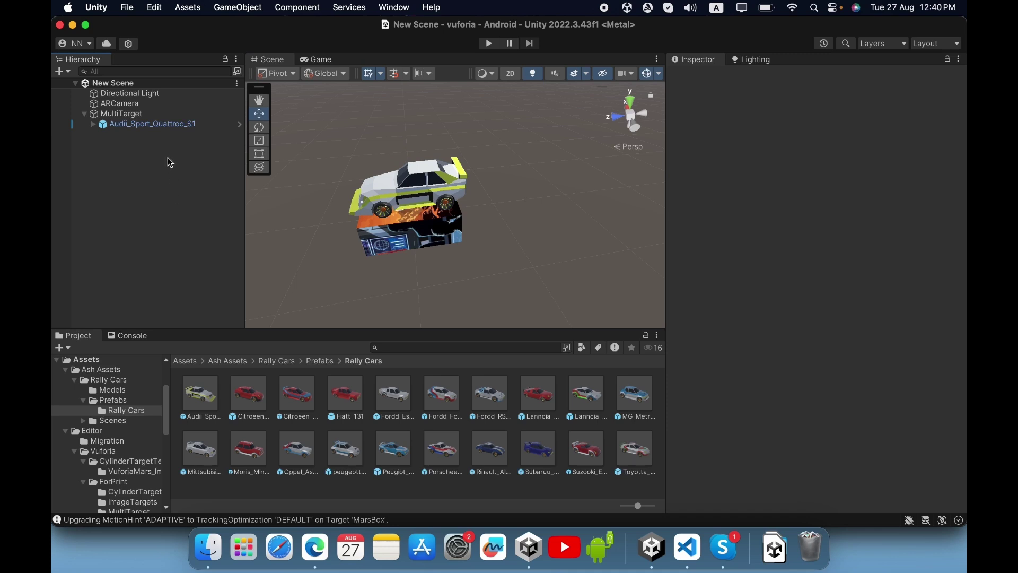
{"action": "right_click_drag", "start_coordinate": [383, 266], "coordinate": [359, 257]}
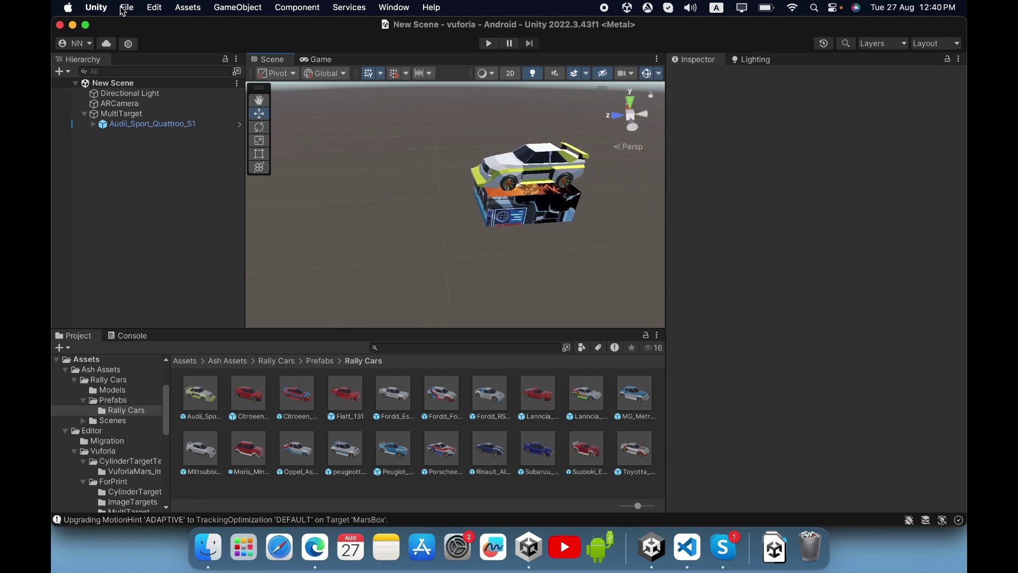
- Open the build settings, add the open New Scene to the build and exclude SampleScene
{"action": "left_click", "coordinate": [123, 9]}
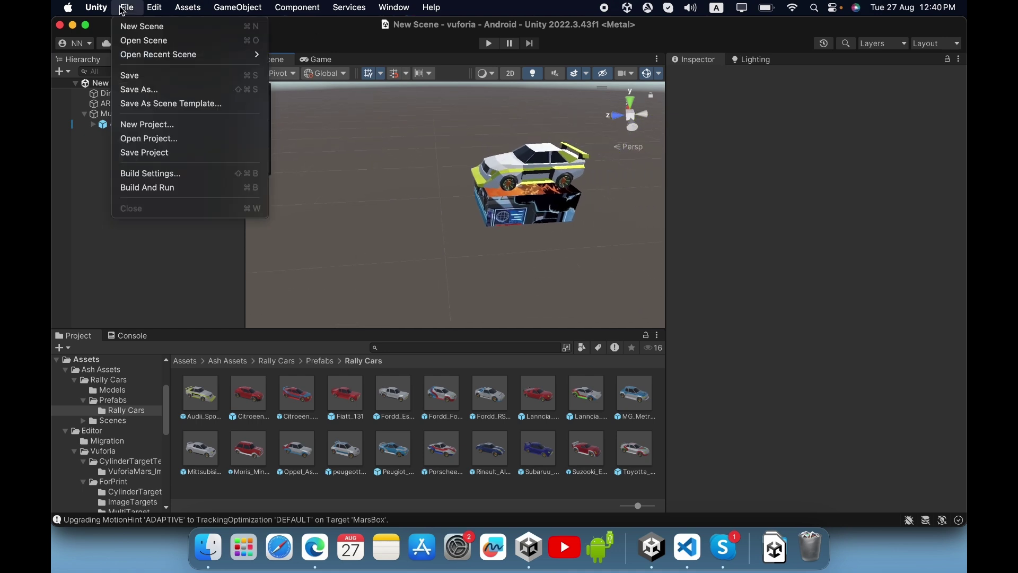
{"action": "left_click", "coordinate": [162, 182]}
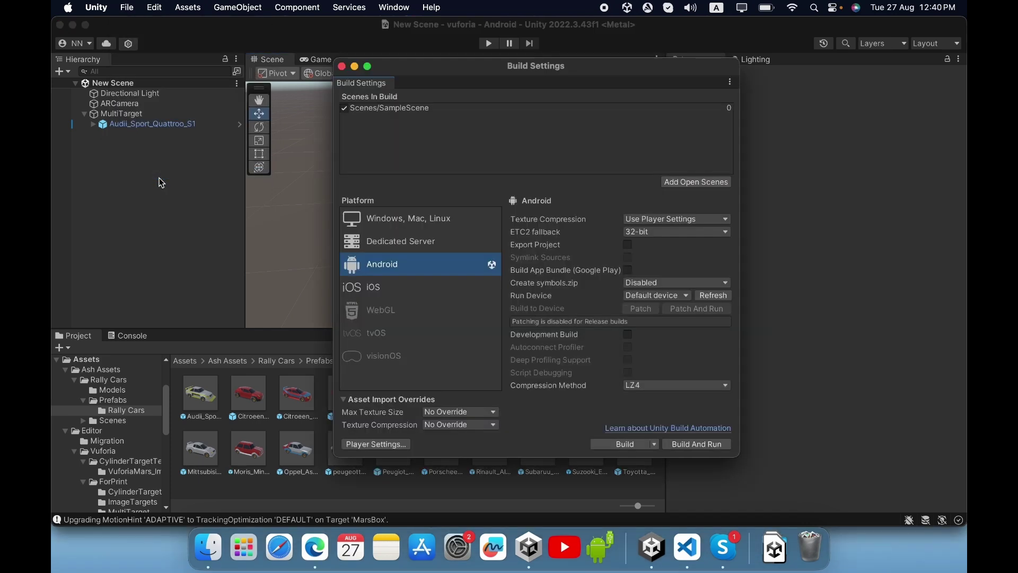
{"action": "left_click", "coordinate": [668, 182]}
- Open the Android player settings, look through the Publishing Settings section and collapse it
{"action": "left_click", "coordinate": [392, 443]}
{"action": "scroll", "coordinate": [514, 316], "scroll_direction": "down", "scroll_amount": 5}
{"action": "scroll", "coordinate": [514, 316], "scroll_direction": "down", "scroll_amount": 5}
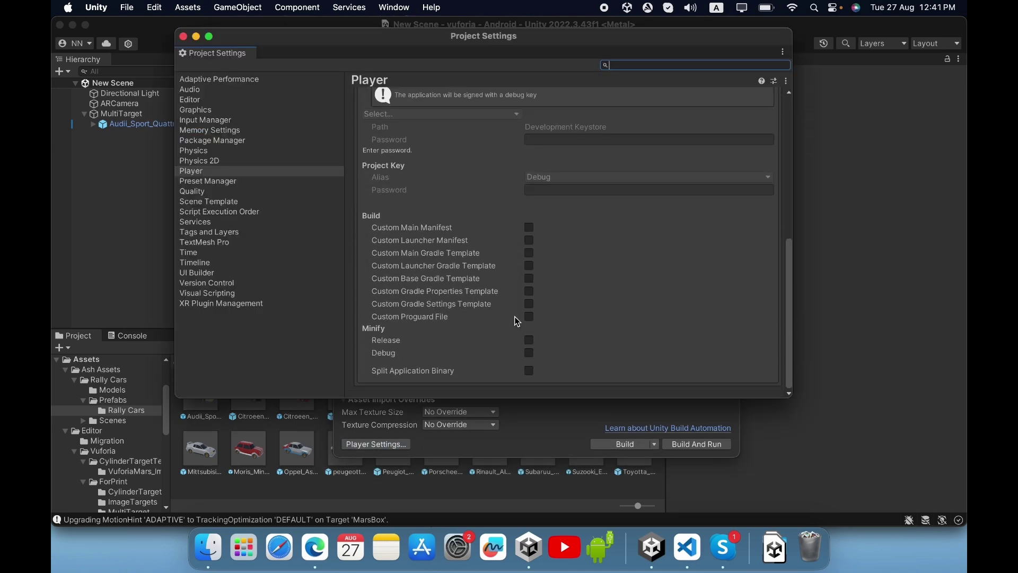
{"action": "scroll", "coordinate": [515, 316], "scroll_direction": "up", "scroll_amount": 10}
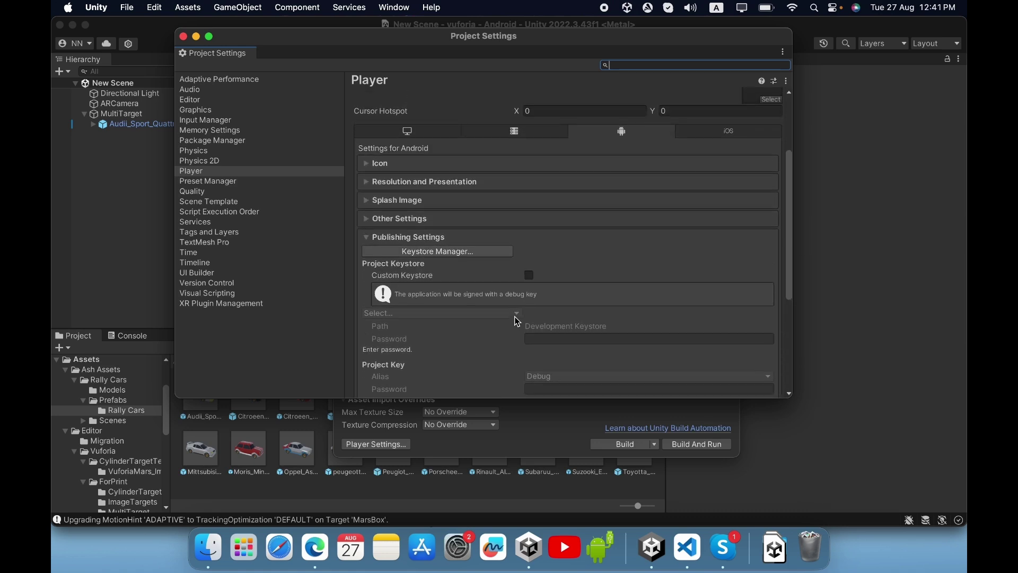
{"action": "left_click", "coordinate": [371, 250]}
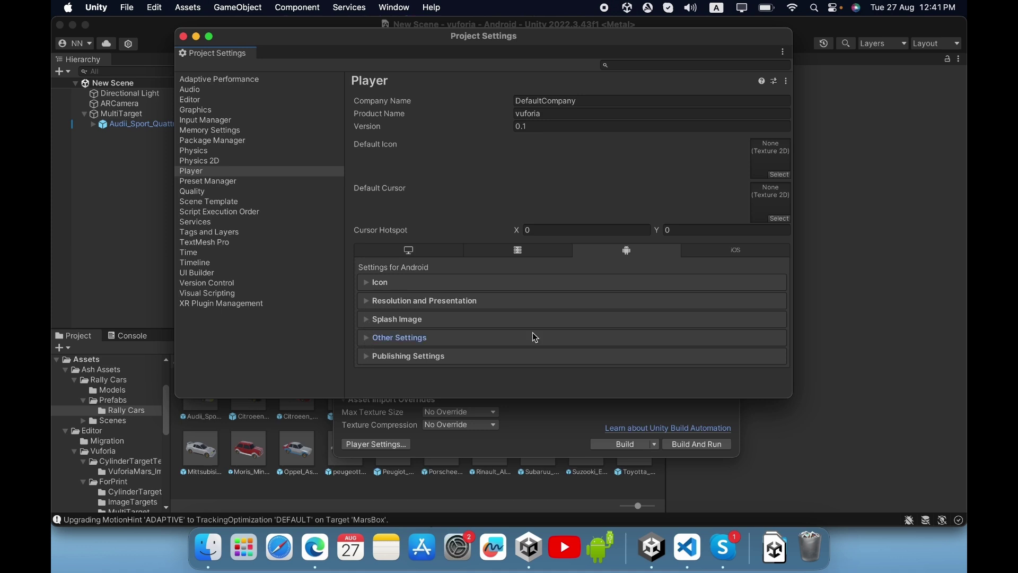
- Examine the Android rendering, identification and configuration options under Other Settings, including graphics API, scripting backend, target architectures and API levels
{"action": "left_click", "coordinate": [375, 339]}
{"action": "scroll", "coordinate": [486, 350], "scroll_direction": "down", "scroll_amount": 10}
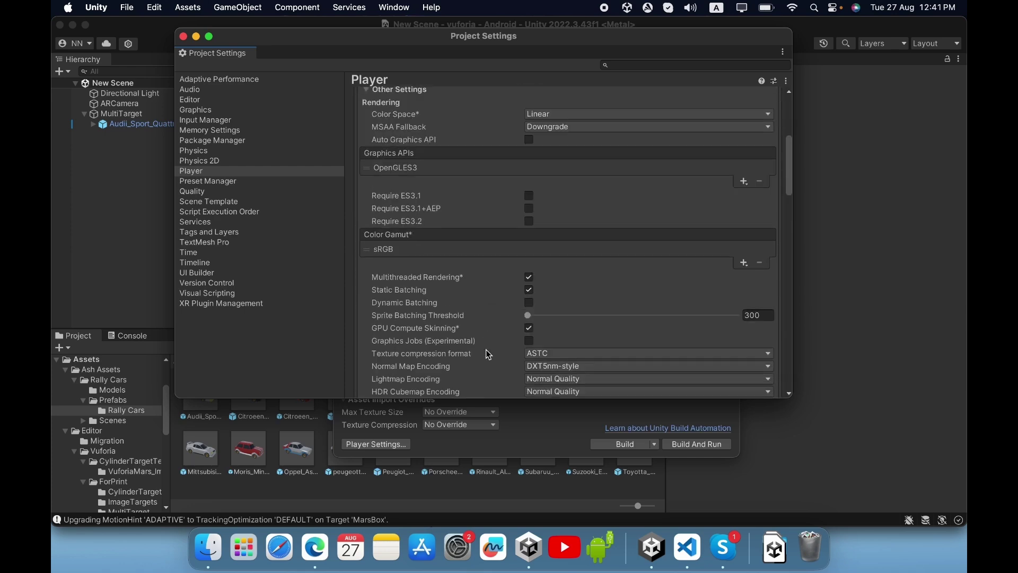
{"action": "scroll", "coordinate": [489, 355], "scroll_direction": "down", "scroll_amount": 10}
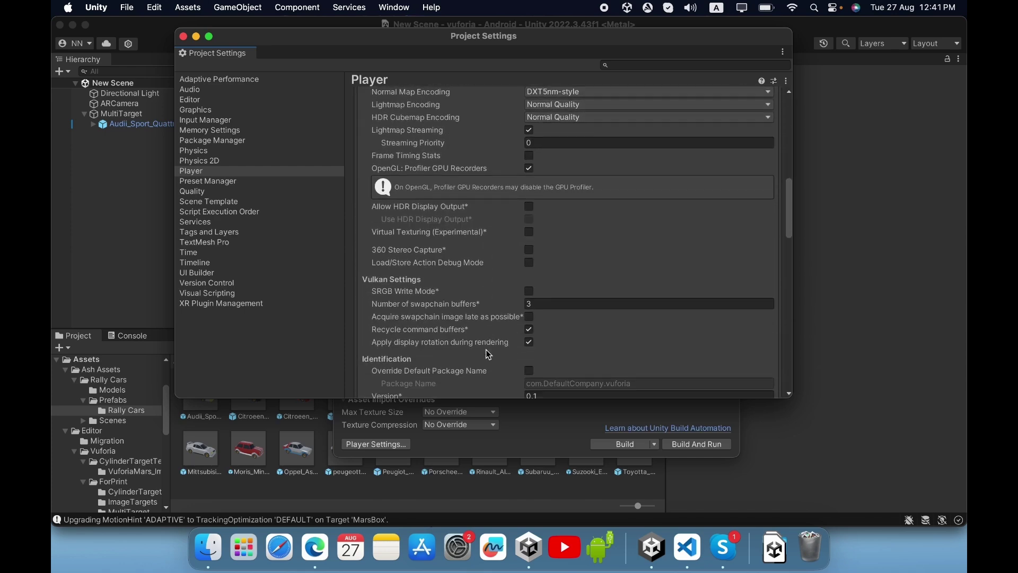
{"action": "scroll", "coordinate": [489, 354], "scroll_direction": "down", "scroll_amount": 3}
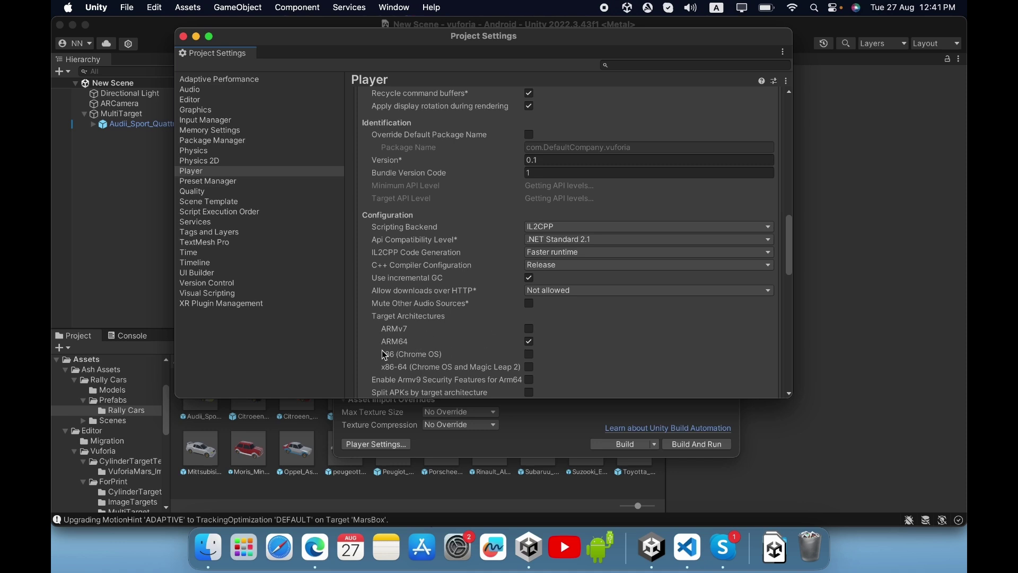
{"action": "scroll", "coordinate": [641, 329], "scroll_direction": "up", "scroll_amount": 2}
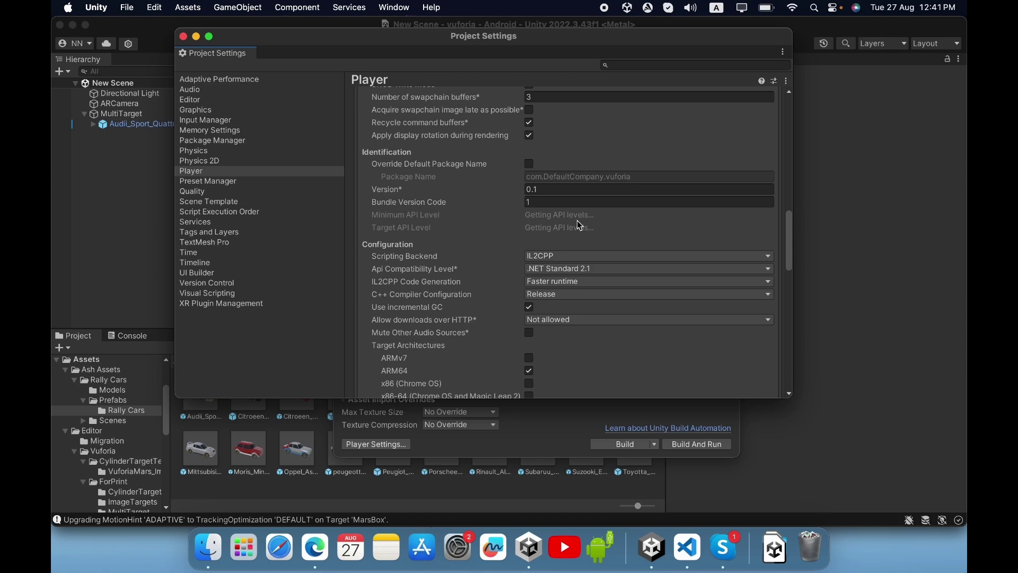
{"action": "scroll", "coordinate": [578, 224], "scroll_direction": "down", "scroll_amount": 5}
{"action": "scroll", "coordinate": [578, 224], "scroll_direction": "up", "scroll_amount": 6}
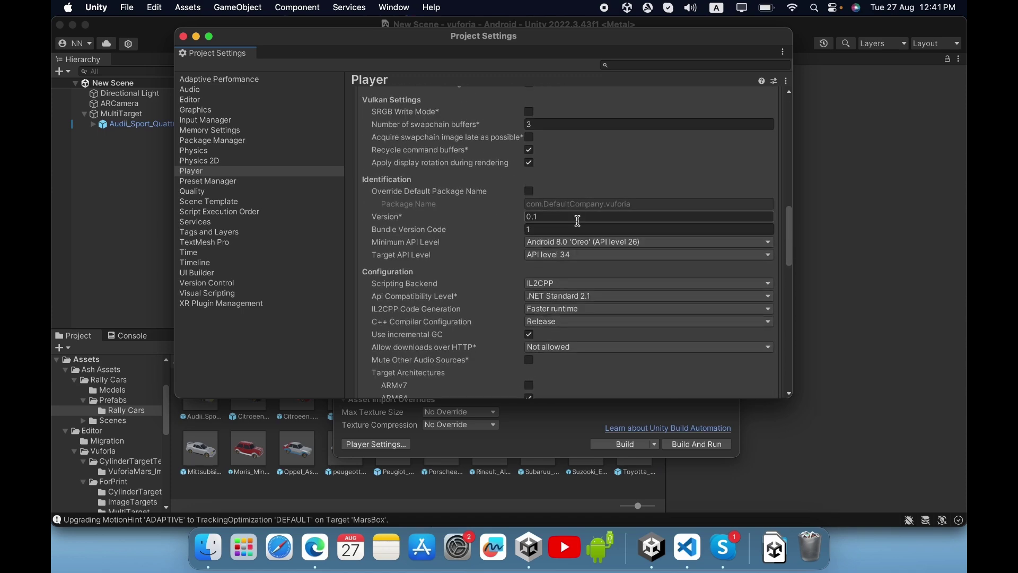
- Check the available target API levels and the remaining Other Settings options, and close the project settings
{"action": "left_click", "coordinate": [564, 255]}
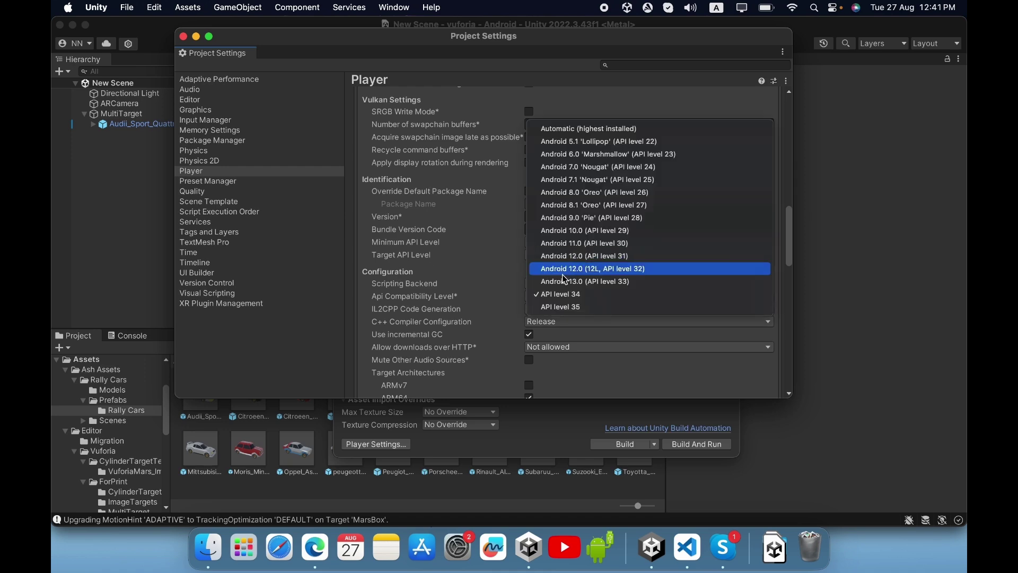
{"action": "left_click", "coordinate": [509, 266]}
{"action": "scroll", "coordinate": [509, 266], "scroll_direction": "down", "scroll_amount": 15}
{"action": "scroll", "coordinate": [507, 262], "scroll_direction": "down", "scroll_amount": 10}
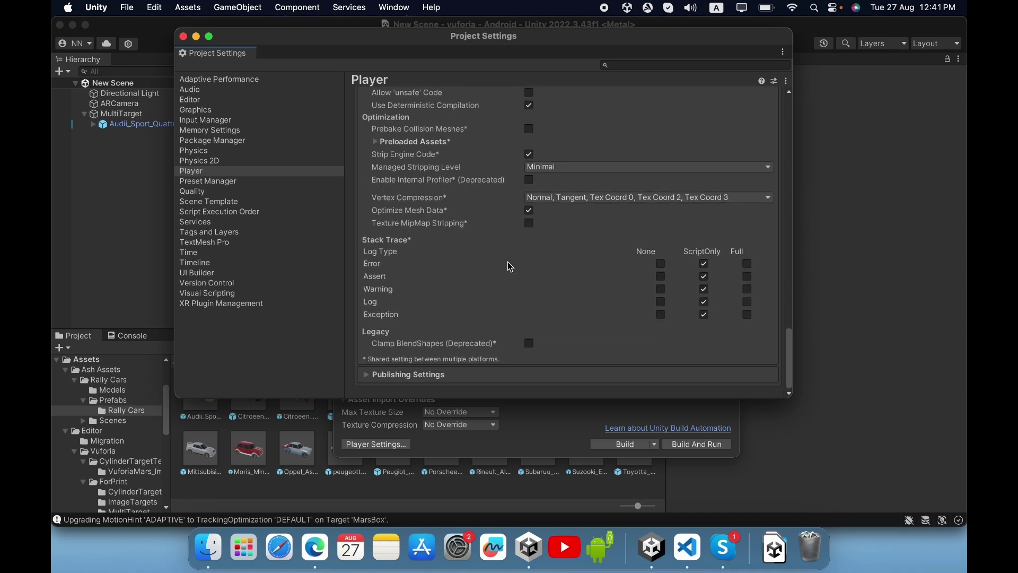
{"action": "left_click", "coordinate": [184, 37]}
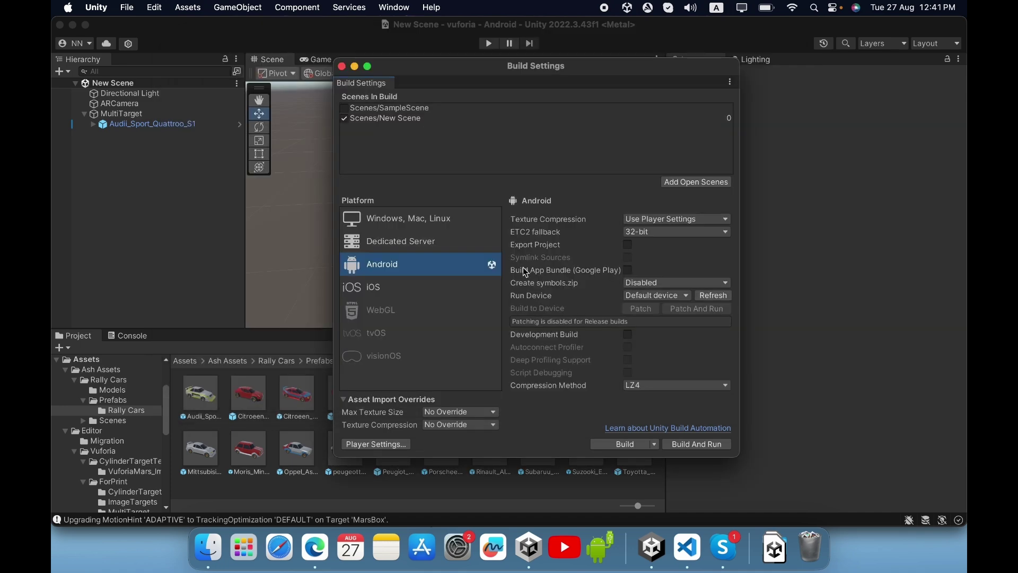
- Start building the Android app with New Scene
{"action": "left_click", "coordinate": [598, 445]}
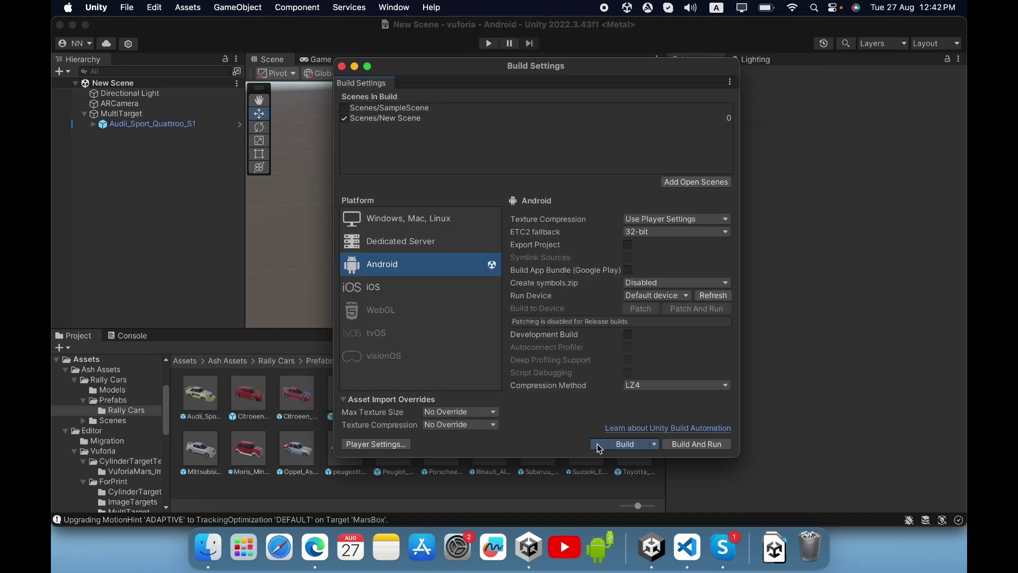